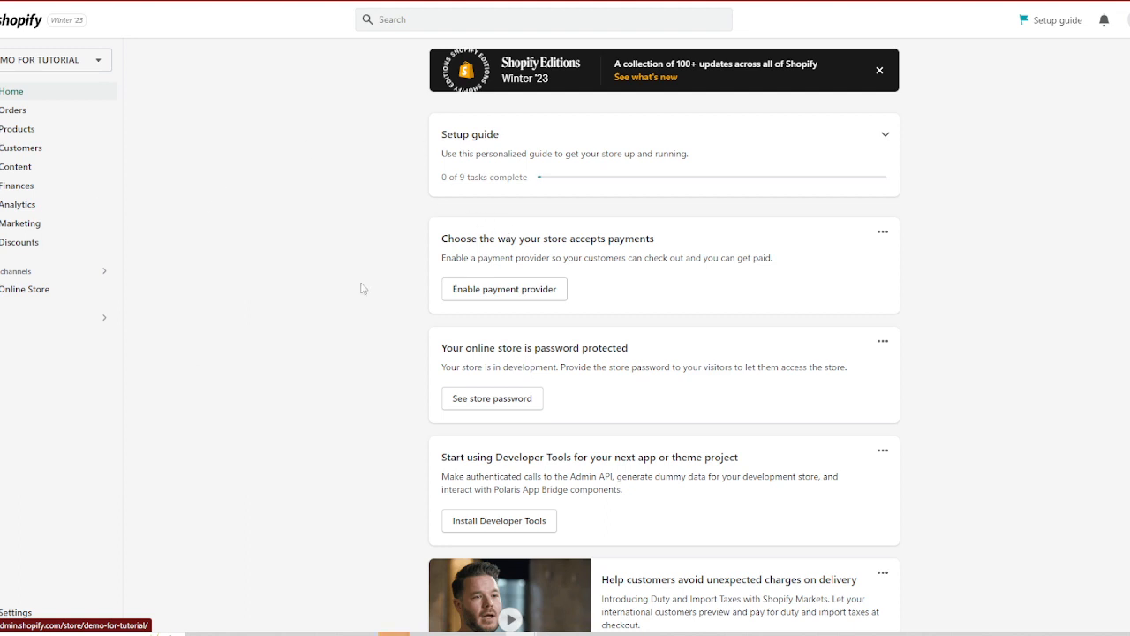
Open the store settings and start editing the store profile to inspect its store name, phone and email fields
click(14, 614)
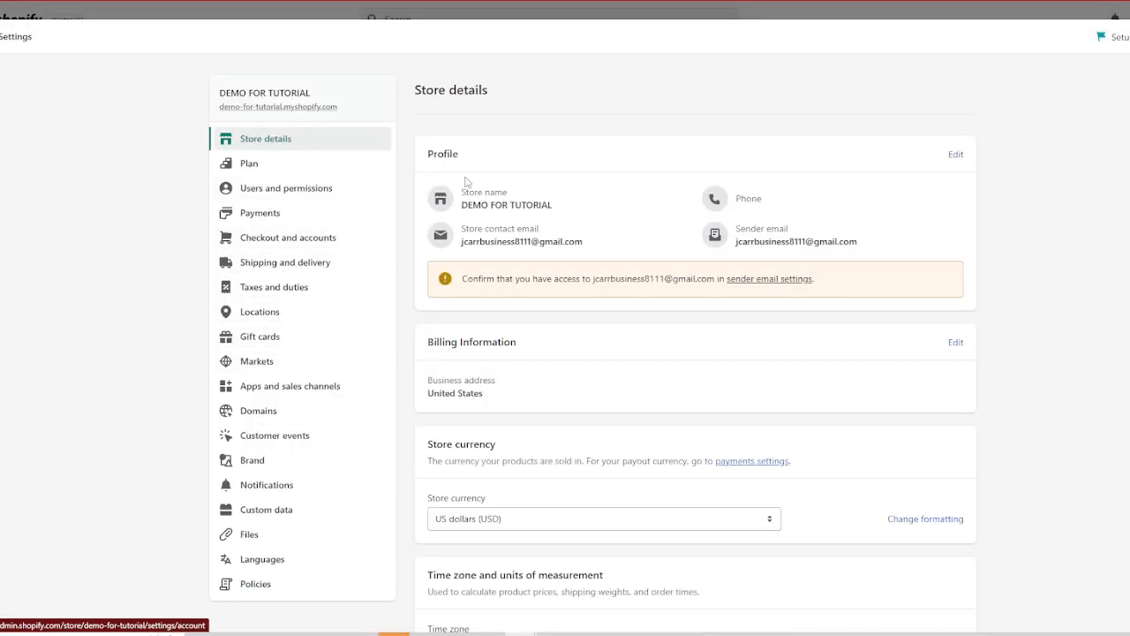
click(953, 155)
drag(563, 217, 387, 224)
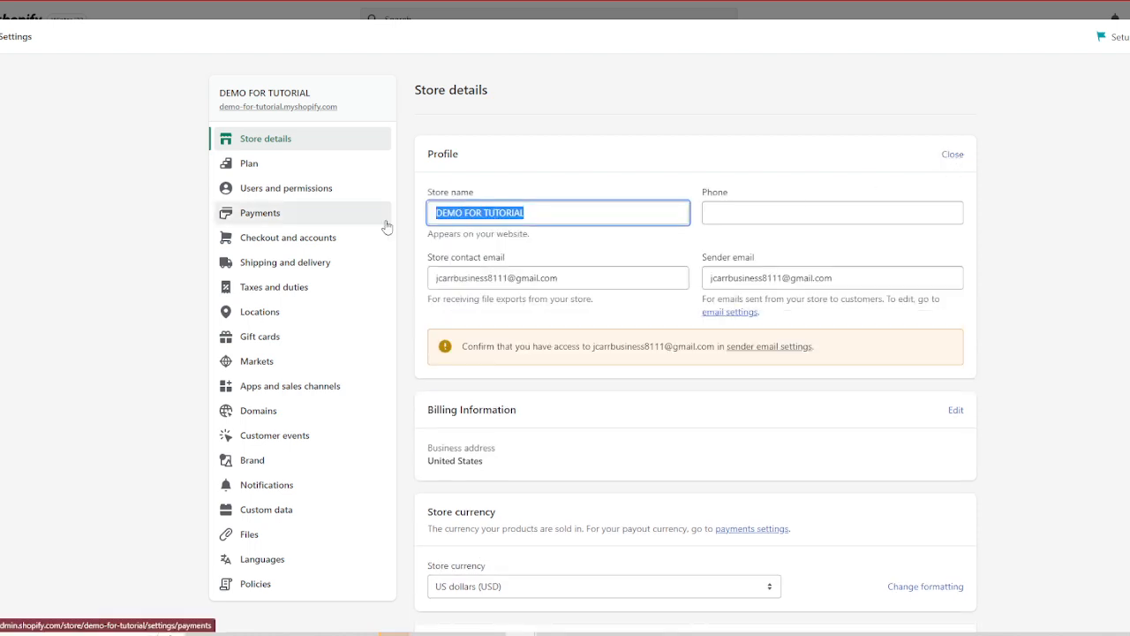
click(595, 168)
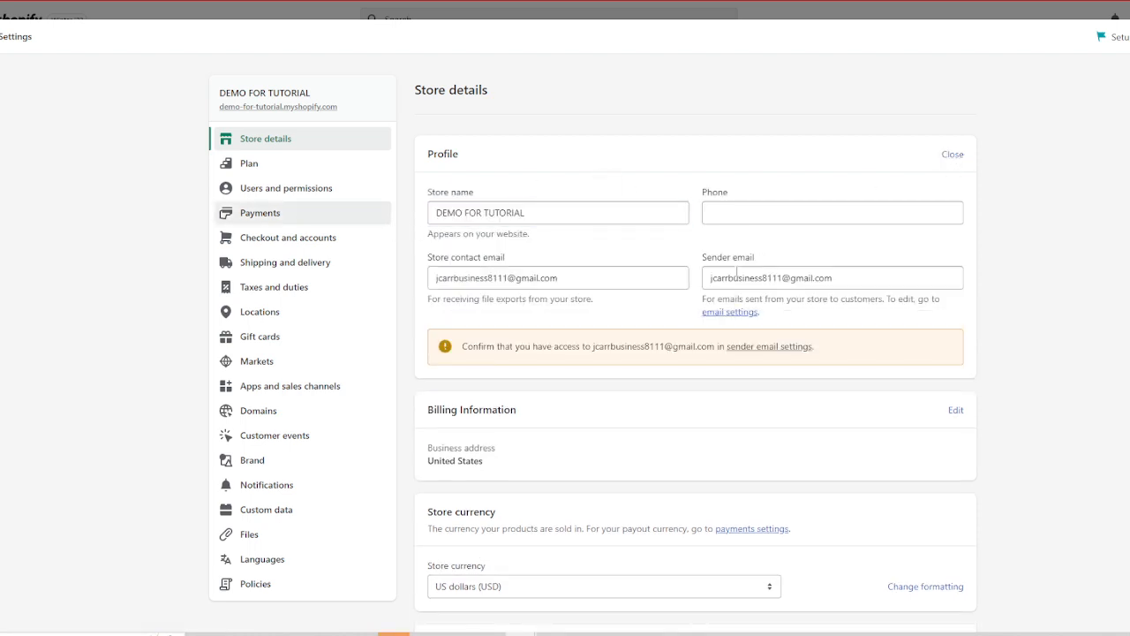
drag(876, 267, 477, 278)
click(747, 209)
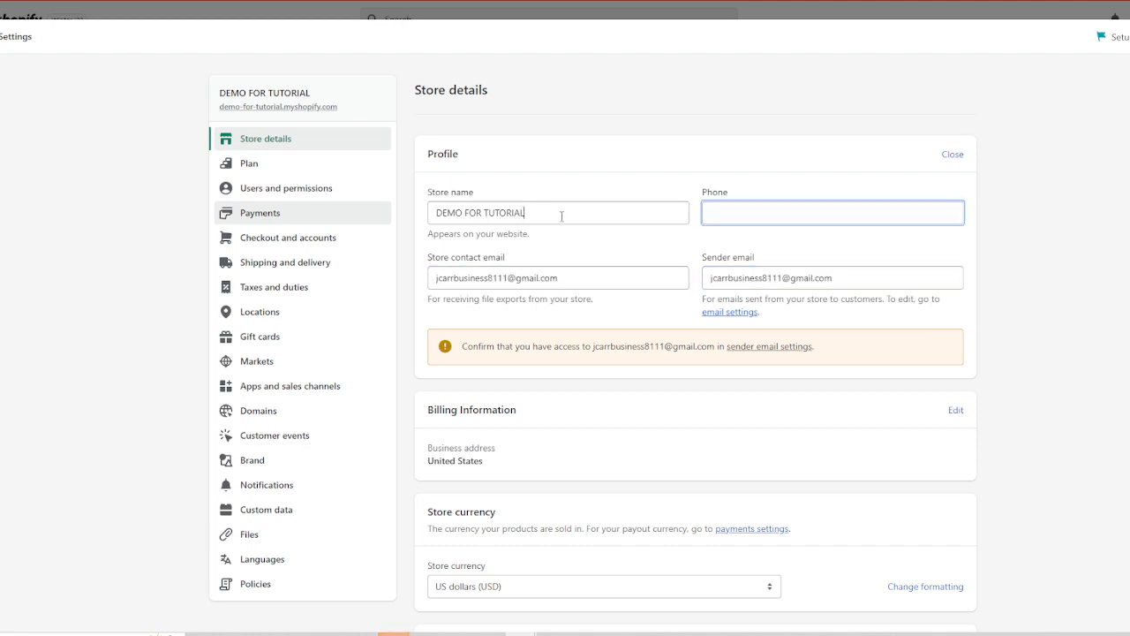
drag(560, 217, 431, 226)
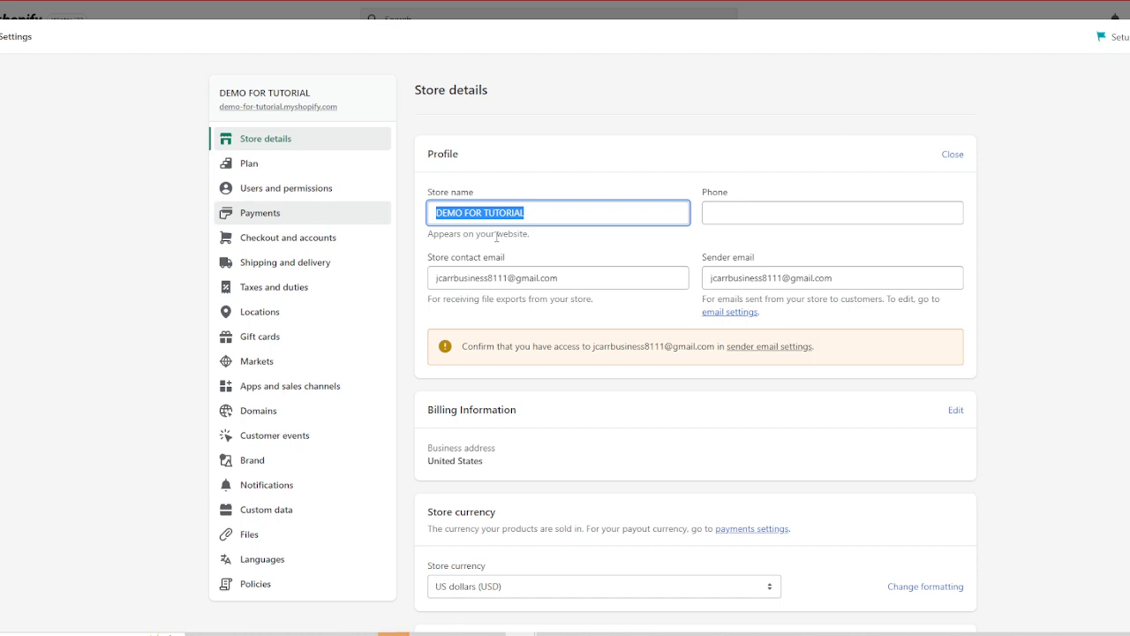
Examine the billing information, store currency, time zone, units and order ID format in the store details
scroll(556, 389, down, 3)
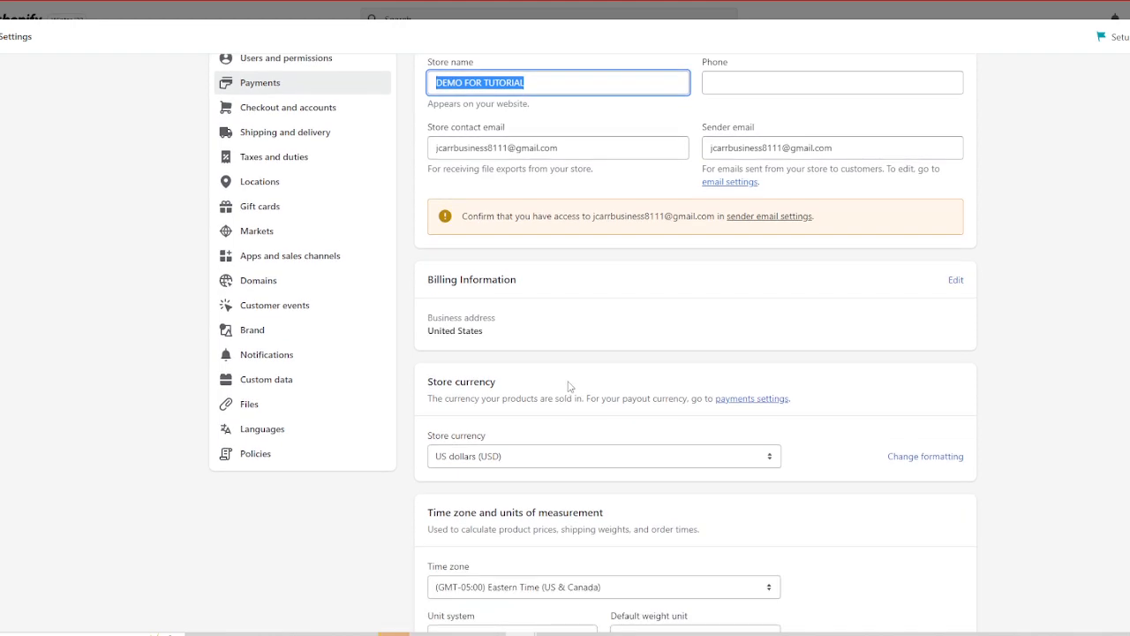
drag(509, 337, 428, 334)
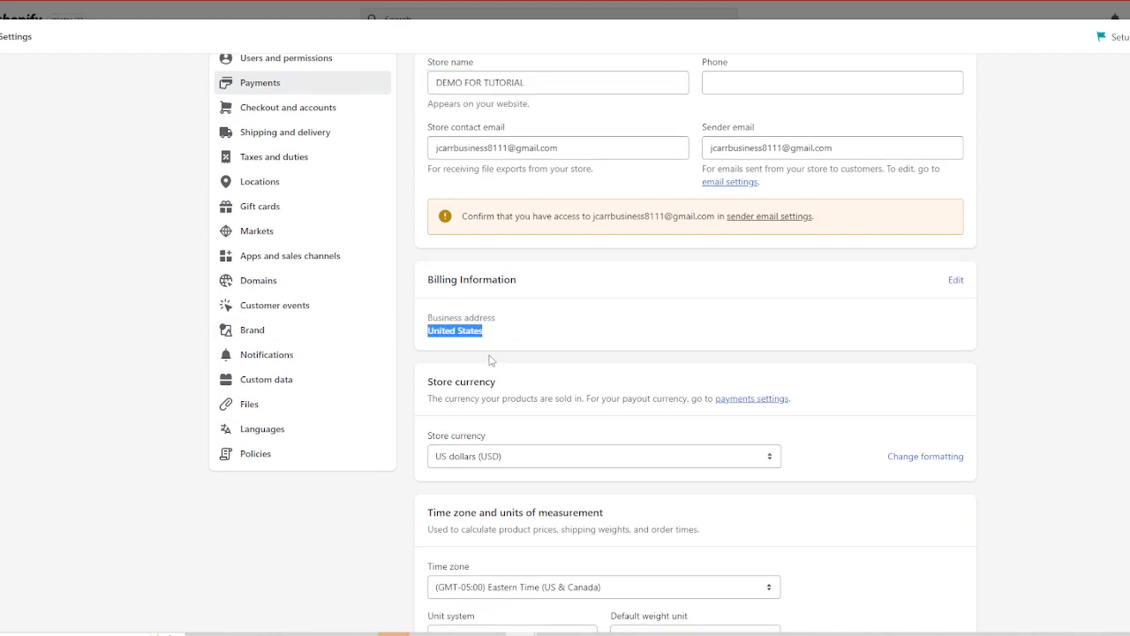
click(488, 361)
scroll(436, 345, down, 5)
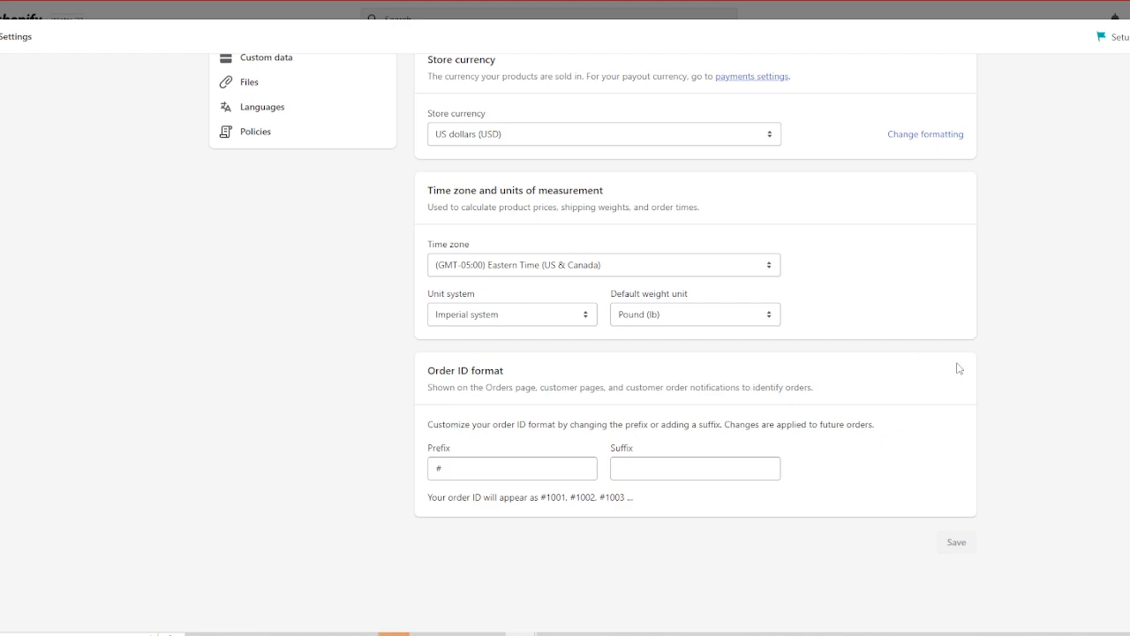
scroll(958, 368, up, 6)
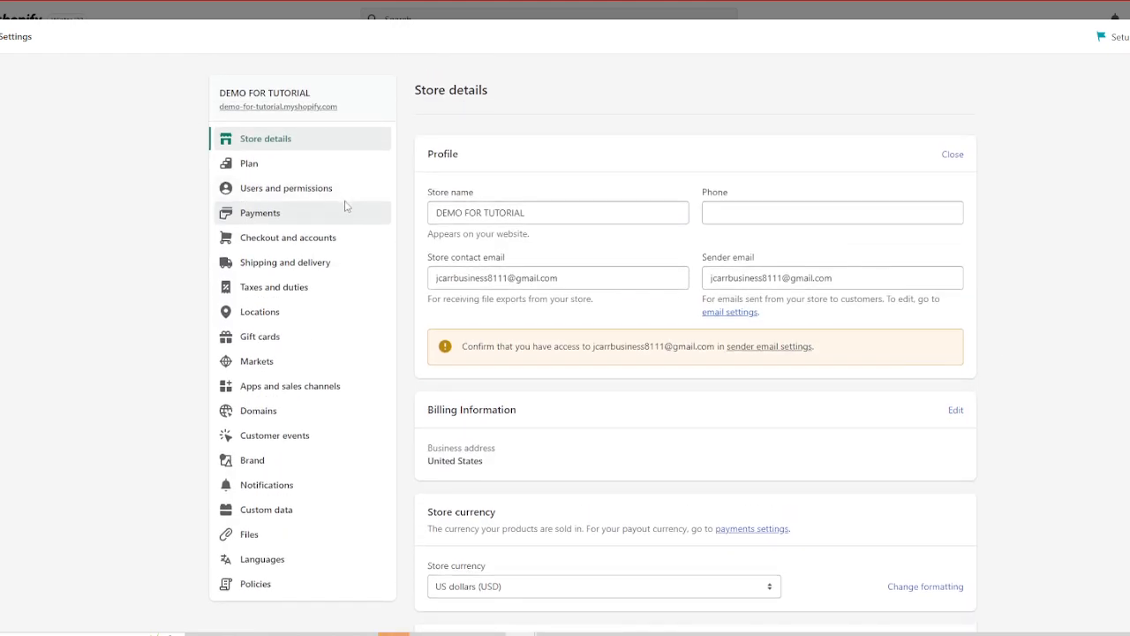
Open the payment settings and review Shopify Payments and the supported PayPal and Amazon Pay methods
click(271, 217)
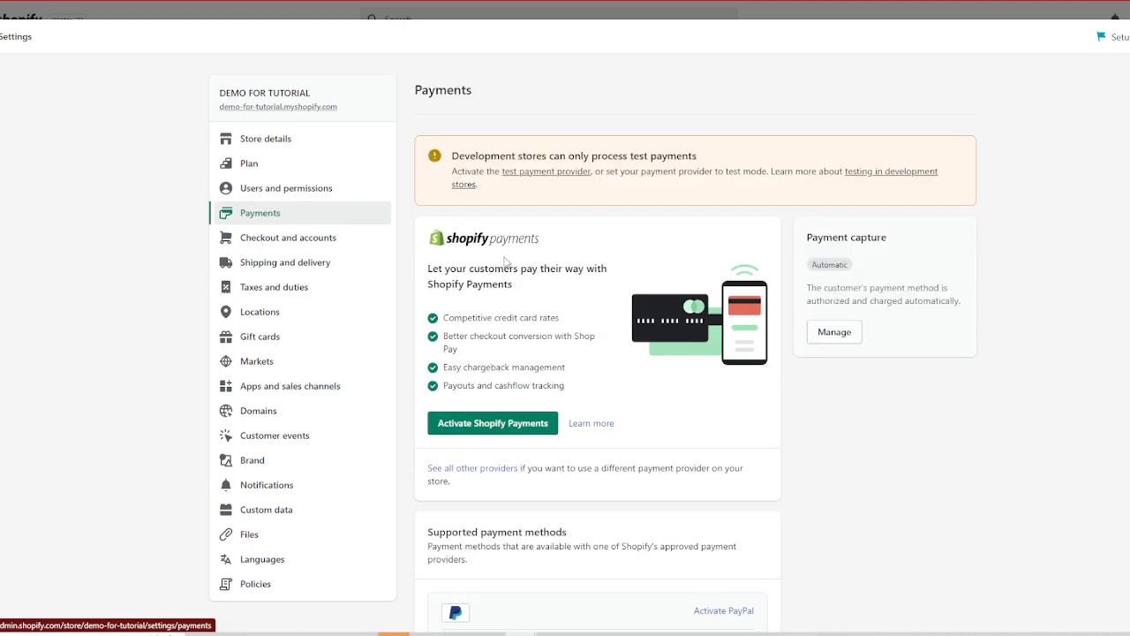
scroll(561, 296, down, 3)
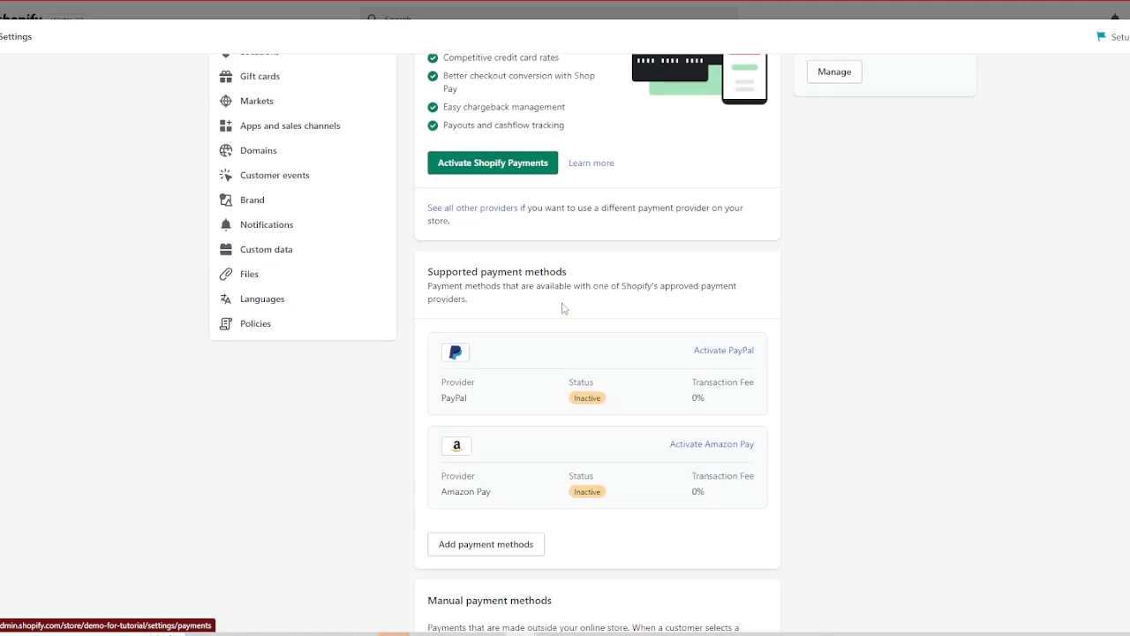
scroll(562, 308, up, 3)
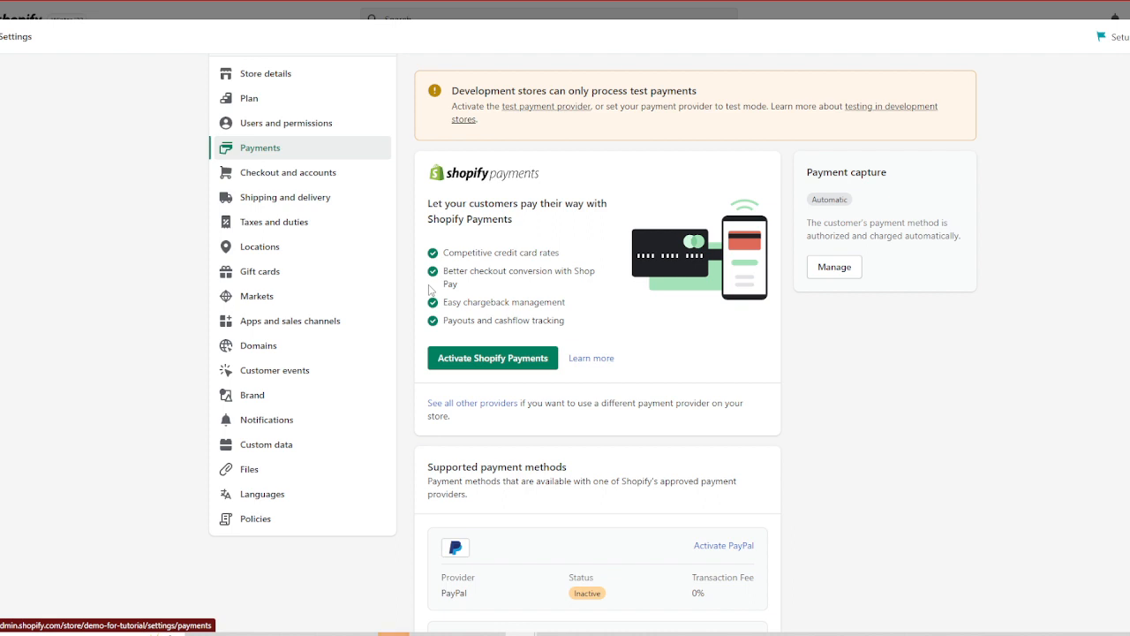
scroll(542, 318, down, 2)
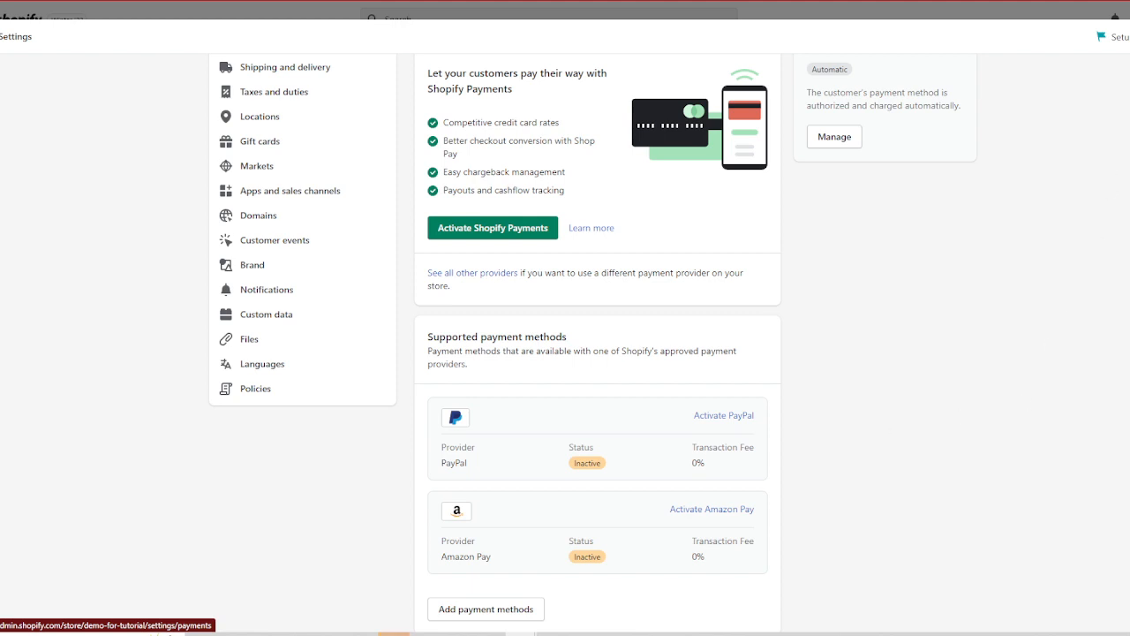
scroll(916, 238, up, 2)
scroll(918, 234, up, 1)
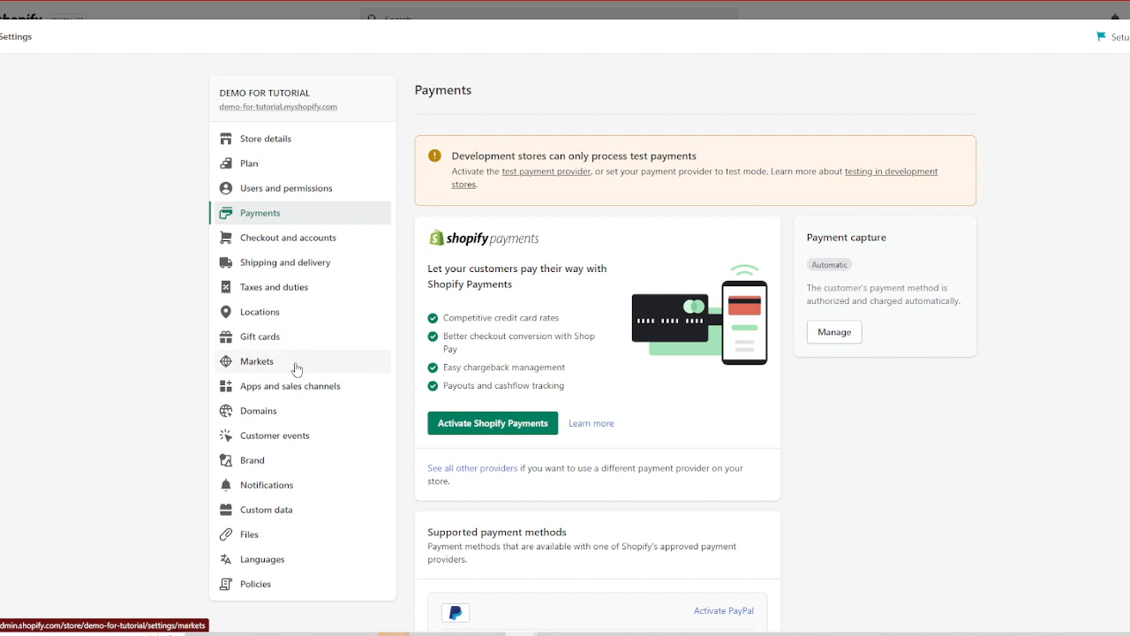
View the domain settings and look over the store policies that can be filled in
click(277, 420)
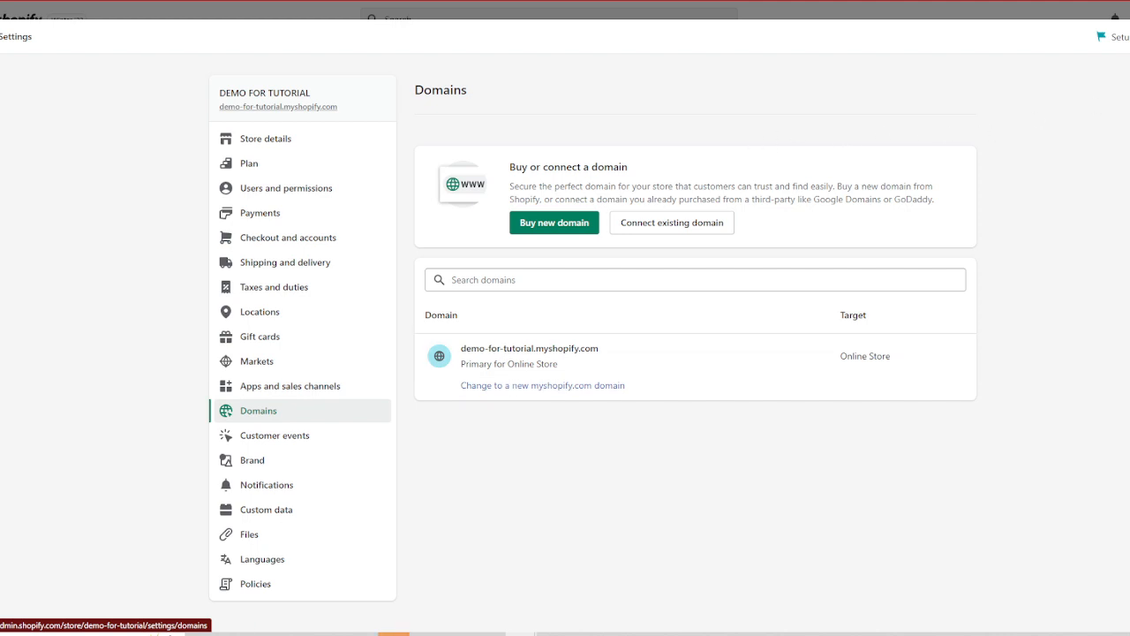
click(283, 597)
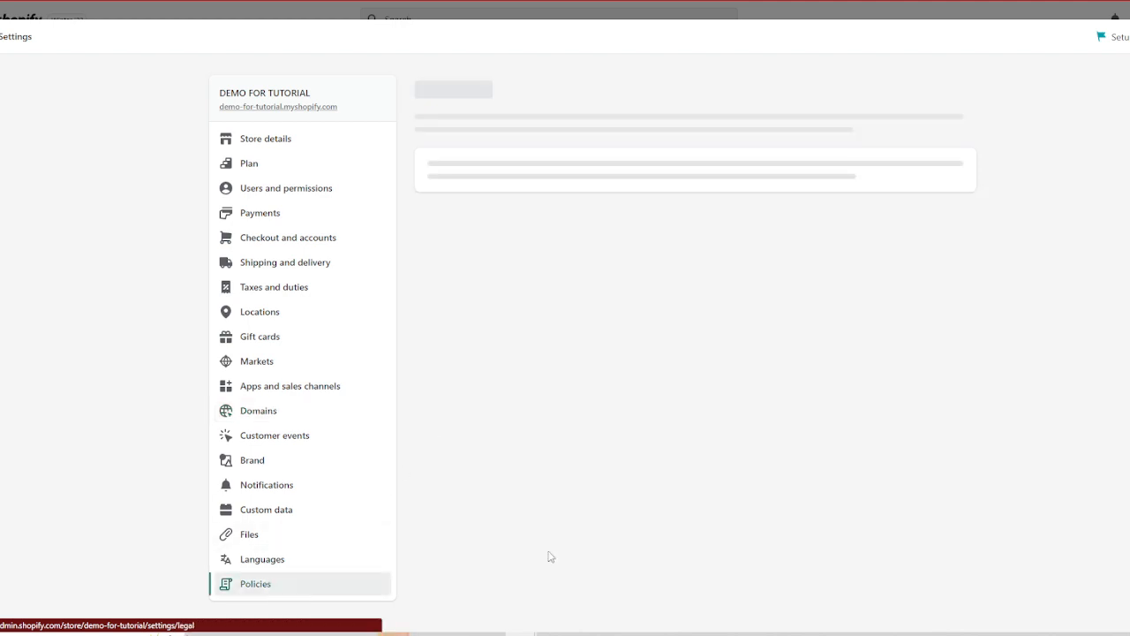
scroll(662, 405, down, 3)
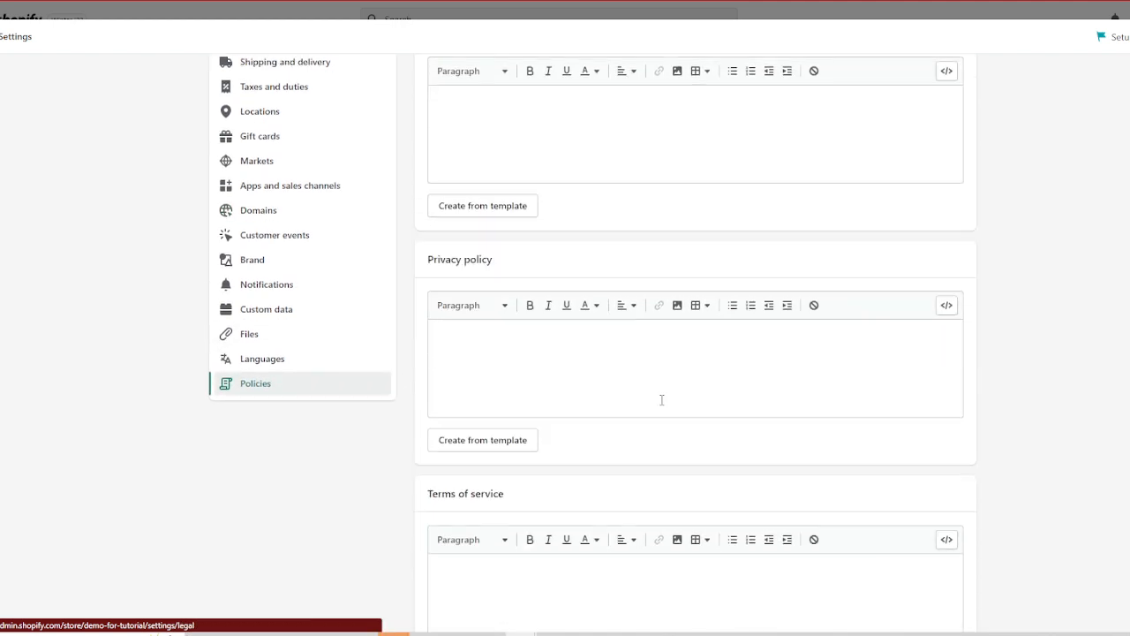
scroll(653, 403, up, 3)
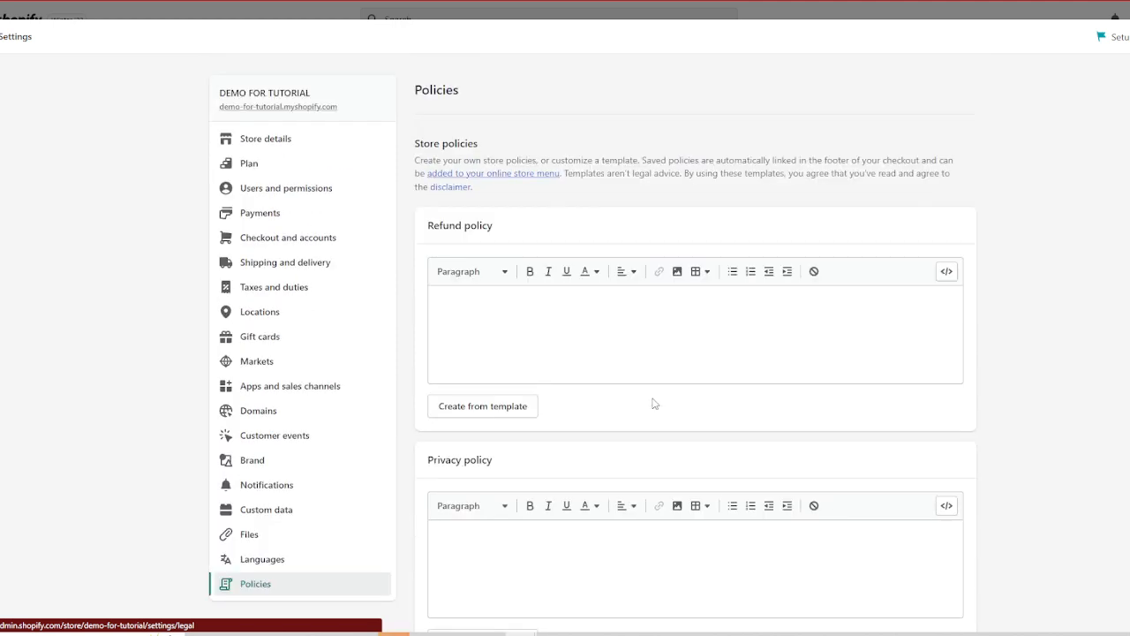
Create the refund policy from the template and read through it, highlighting the return address placeholder
click(482, 406)
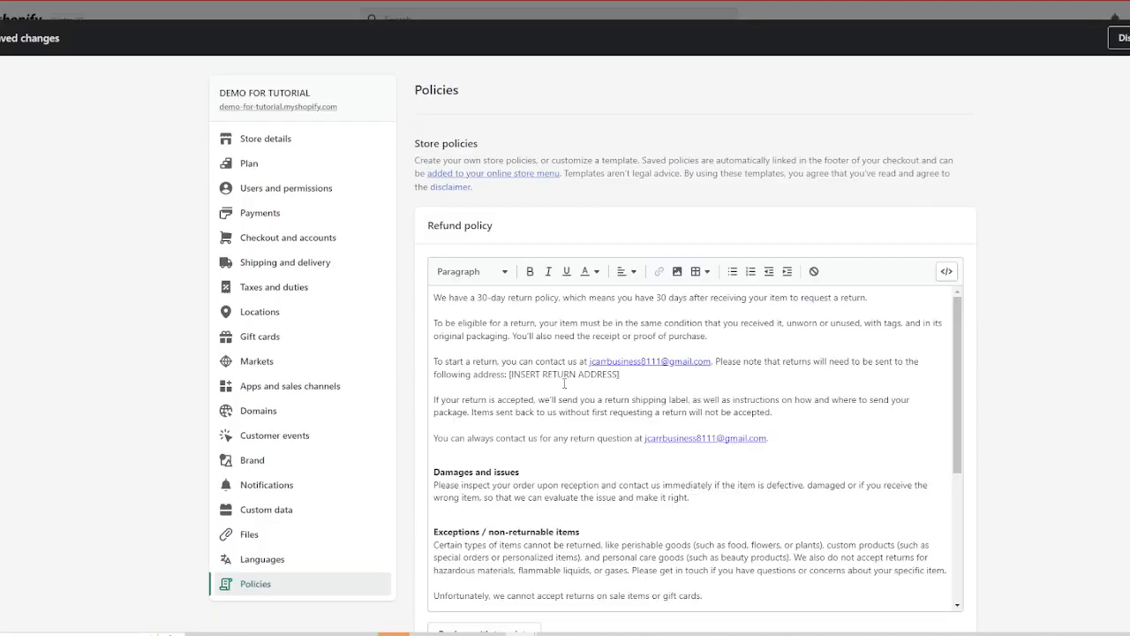
drag(630, 375, 510, 377)
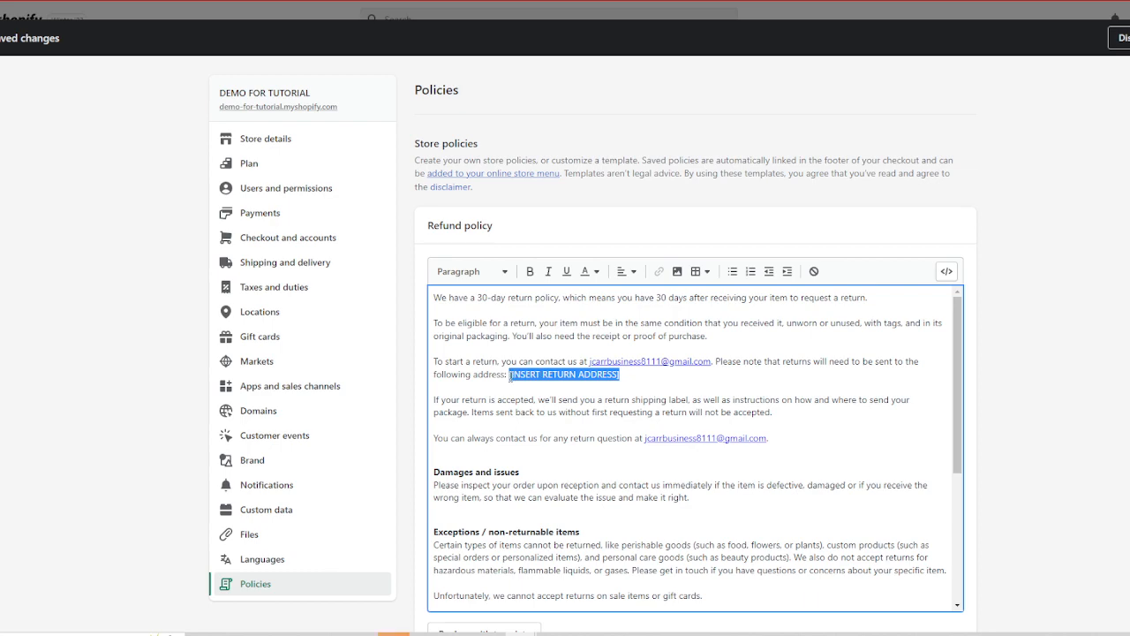
click(609, 380)
drag(609, 381, 510, 376)
scroll(678, 422, down, 3)
scroll(678, 423, up, 5)
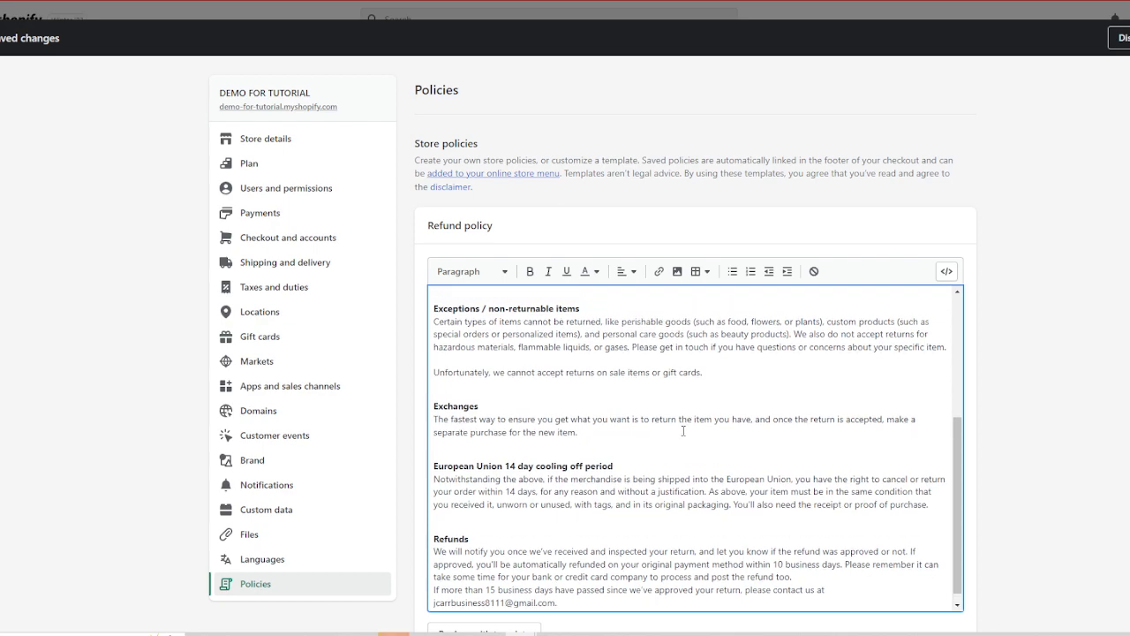
click(709, 398)
Look over the privacy policy, terms of service and shipping policy sections below the refund policy
scroll(1051, 457, down, 5)
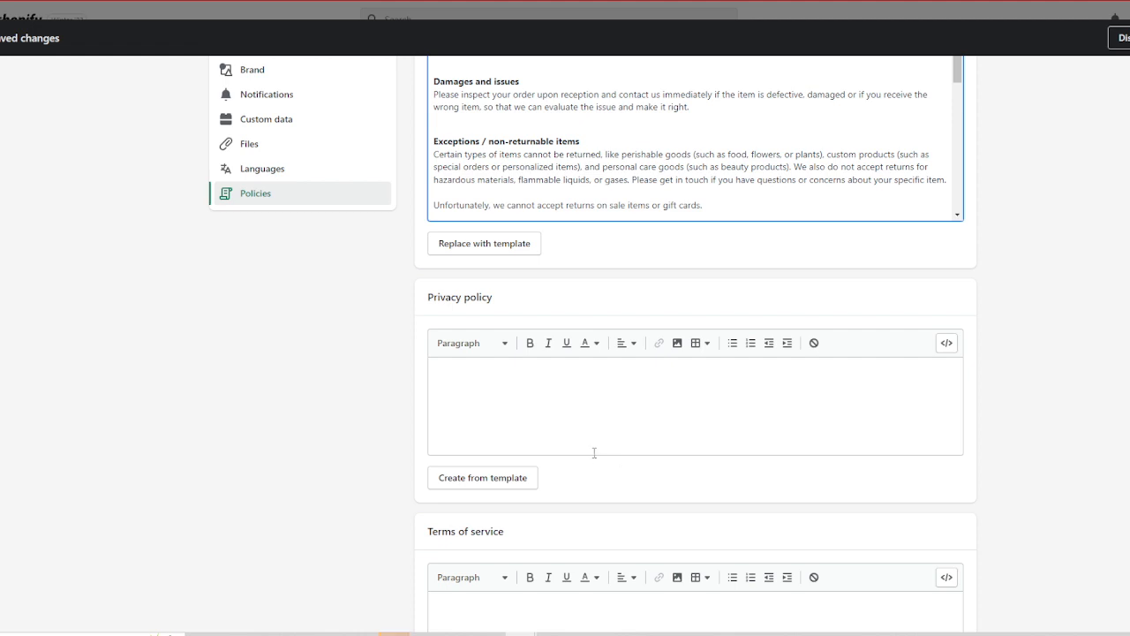
scroll(590, 456, down, 3)
scroll(580, 447, up, 2)
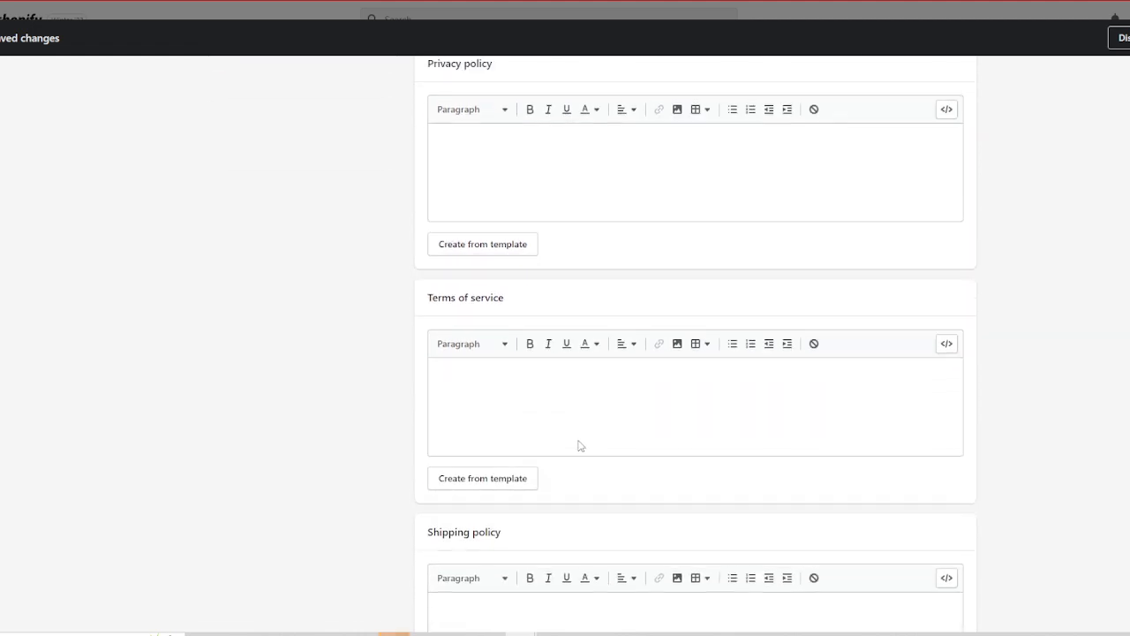
scroll(570, 452, up, 5)
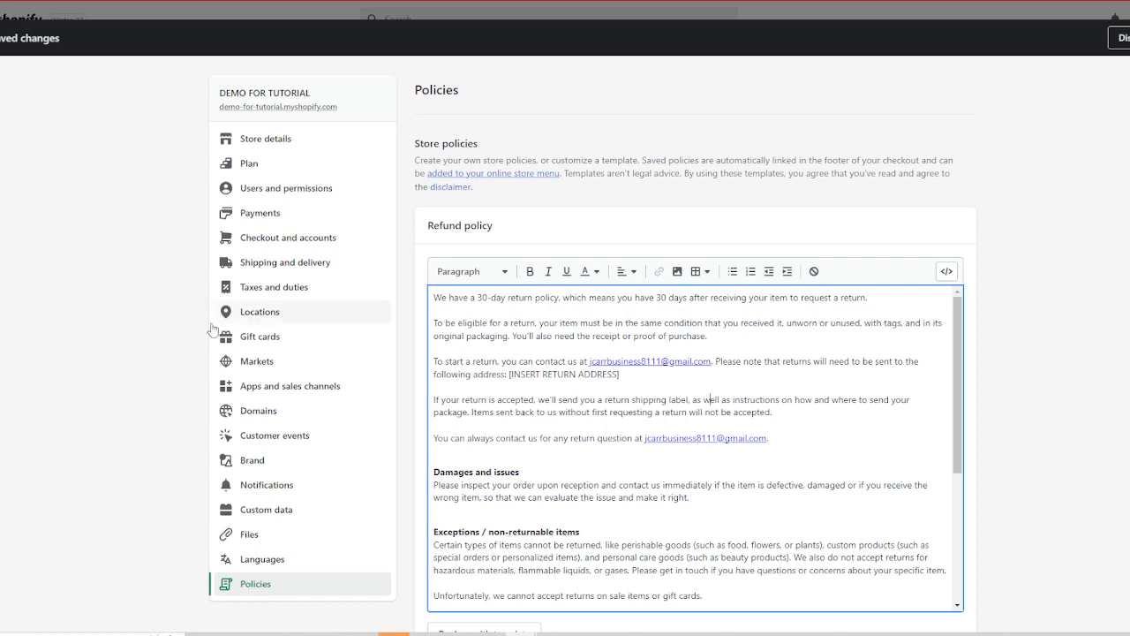
Discard the unsaved policy changes, review the shipping and delivery settings, and close the store settings
click(288, 264)
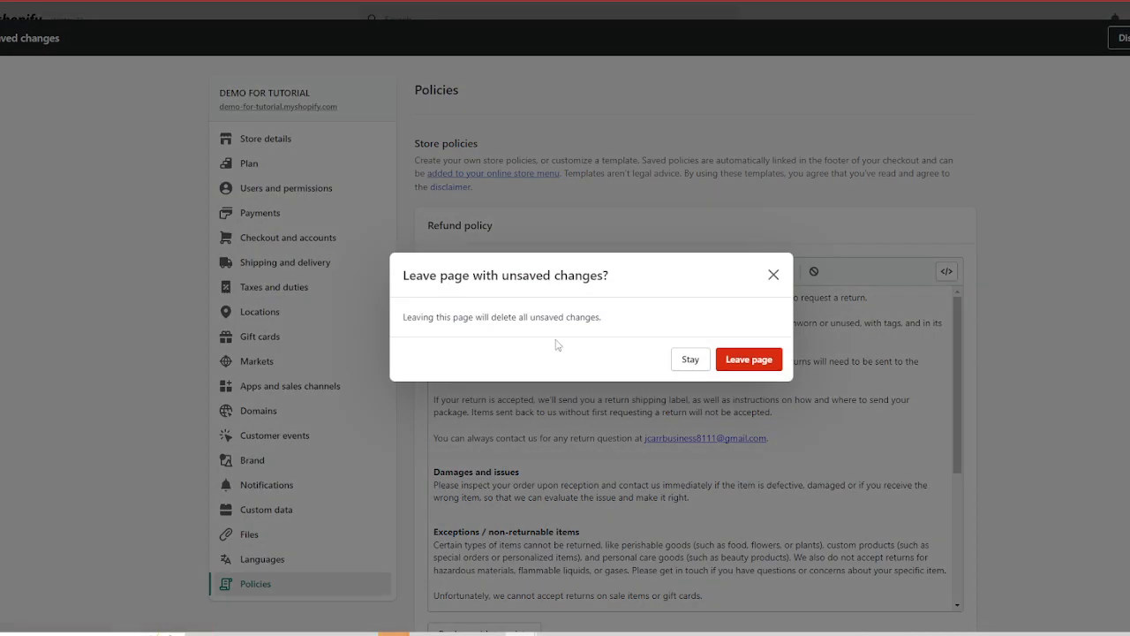
click(748, 359)
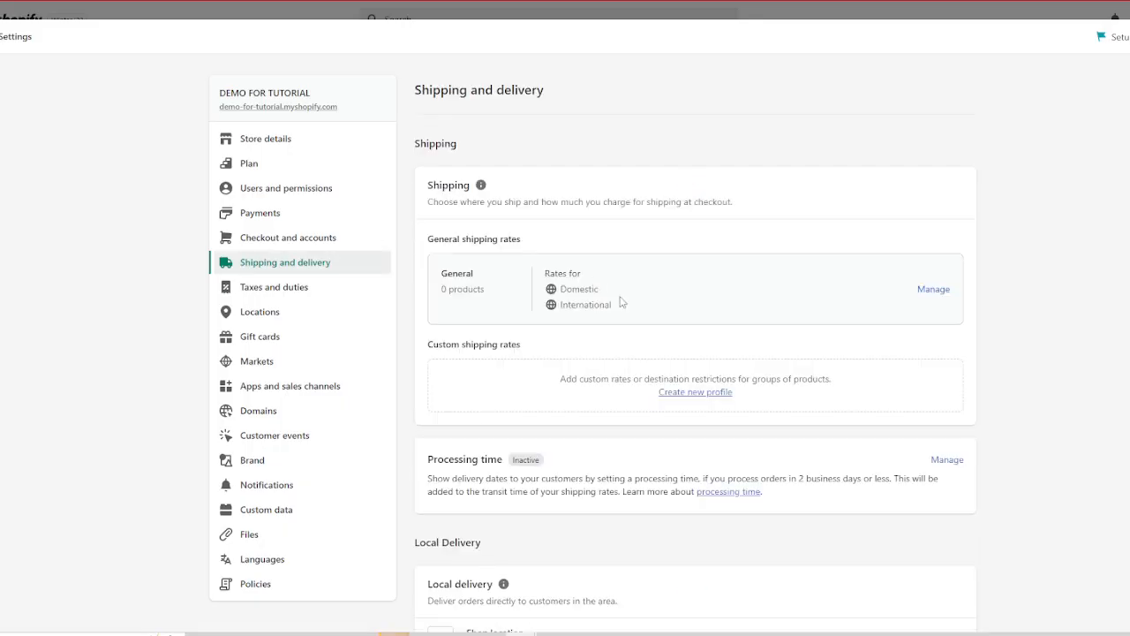
scroll(530, 282, down, 2)
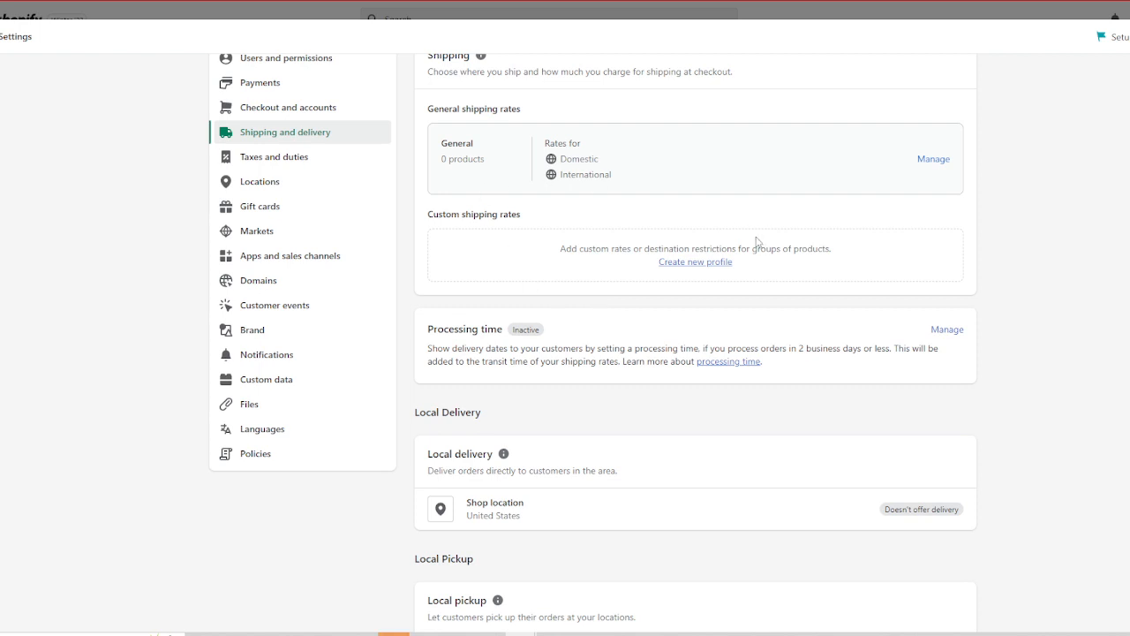
scroll(754, 246, up, 1)
scroll(755, 246, up, 2)
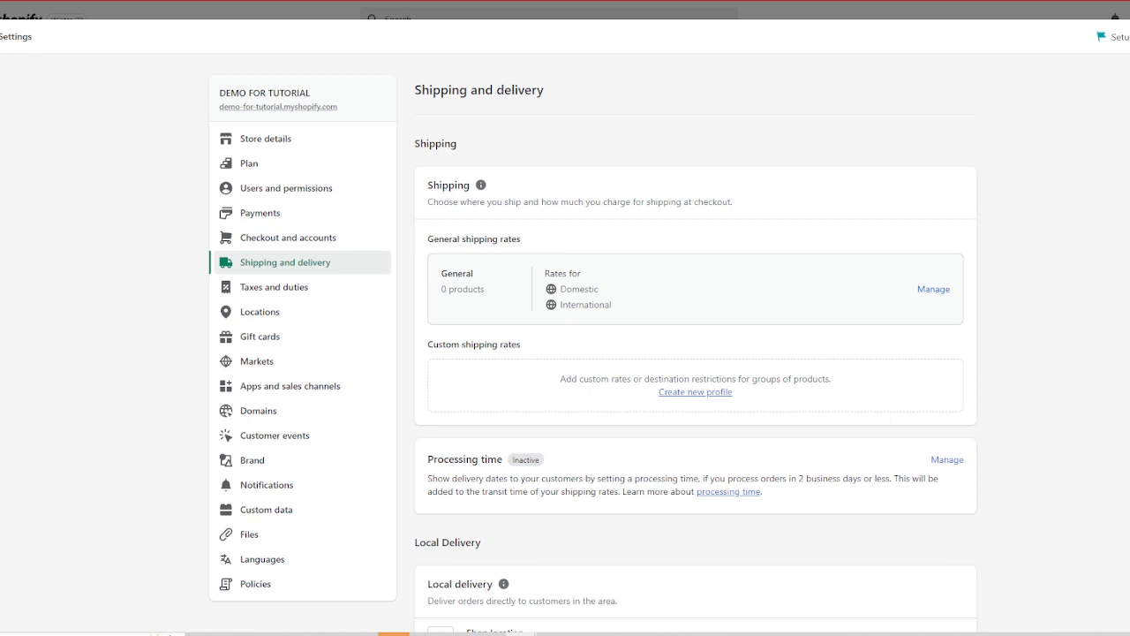
click(1129, 36)
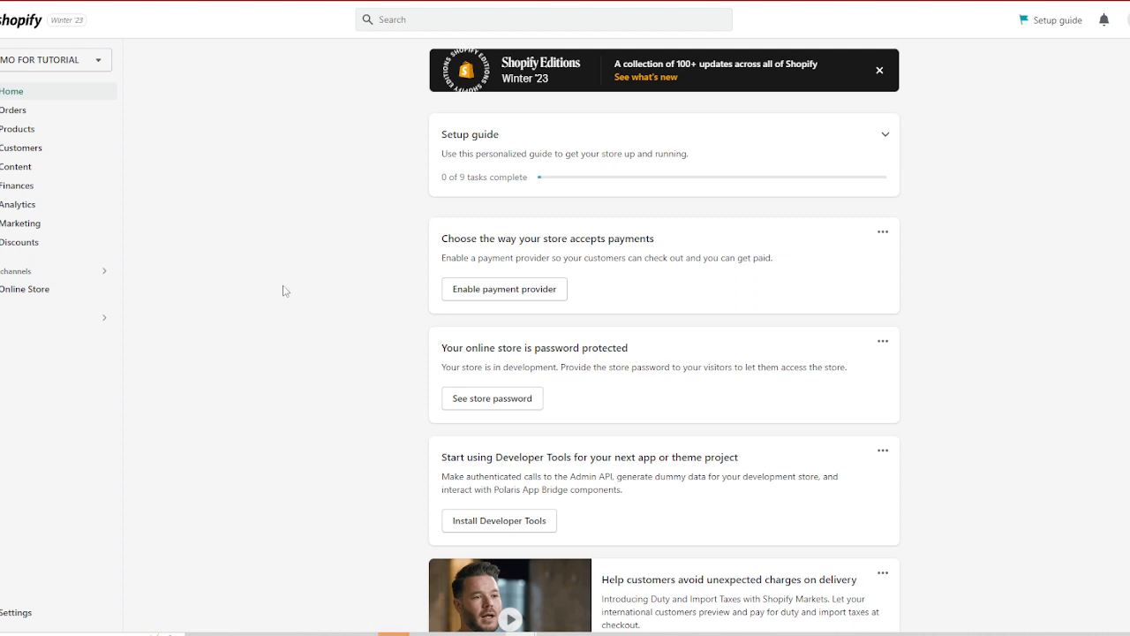
Open the installed PageFly Landing Page Builder app and create a blank product page
click(1, 326)
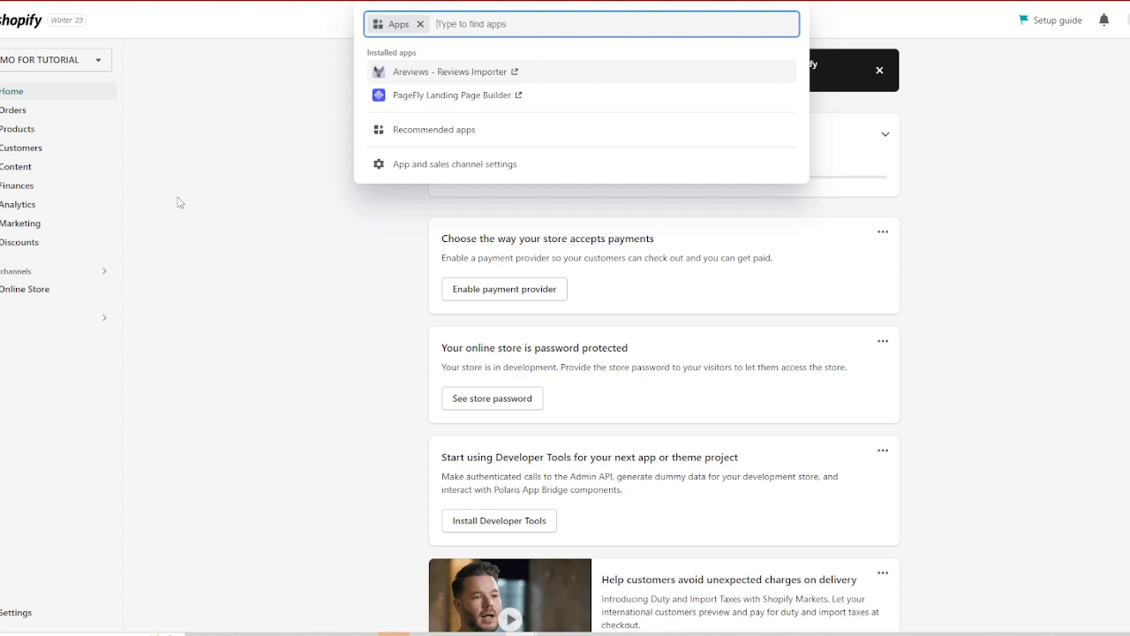
click(412, 104)
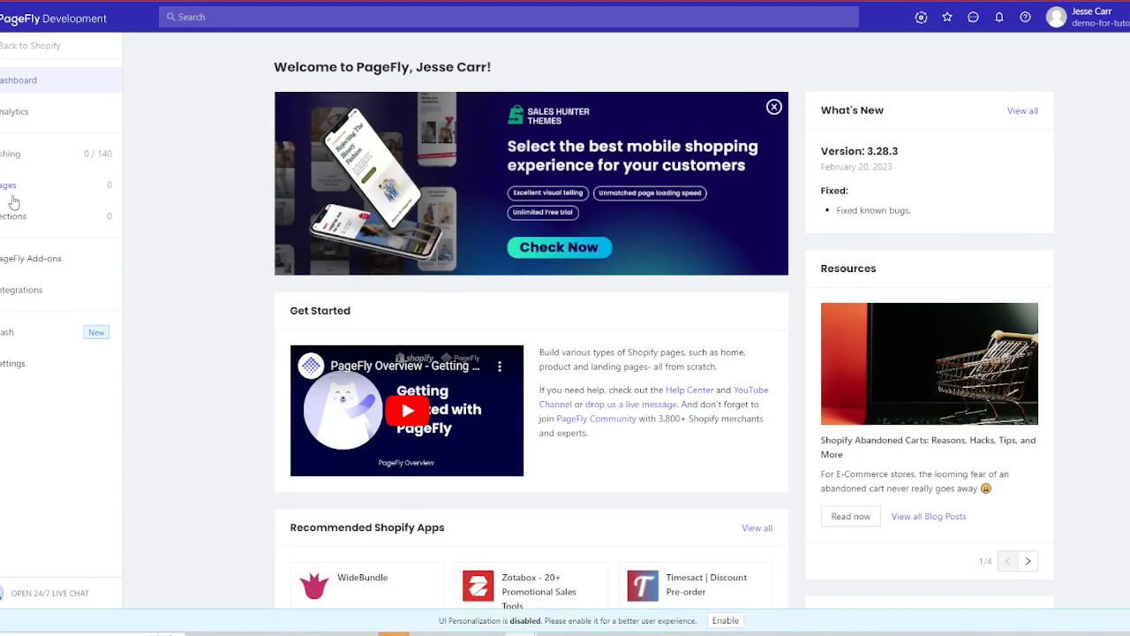
mouse_move(13, 194)
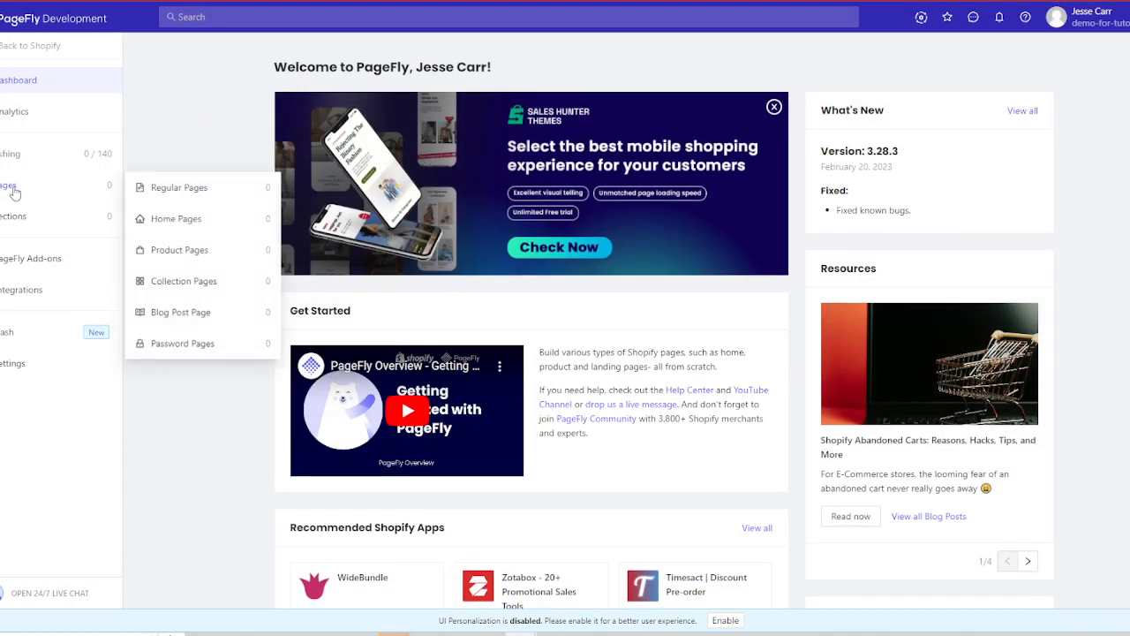
click(216, 256)
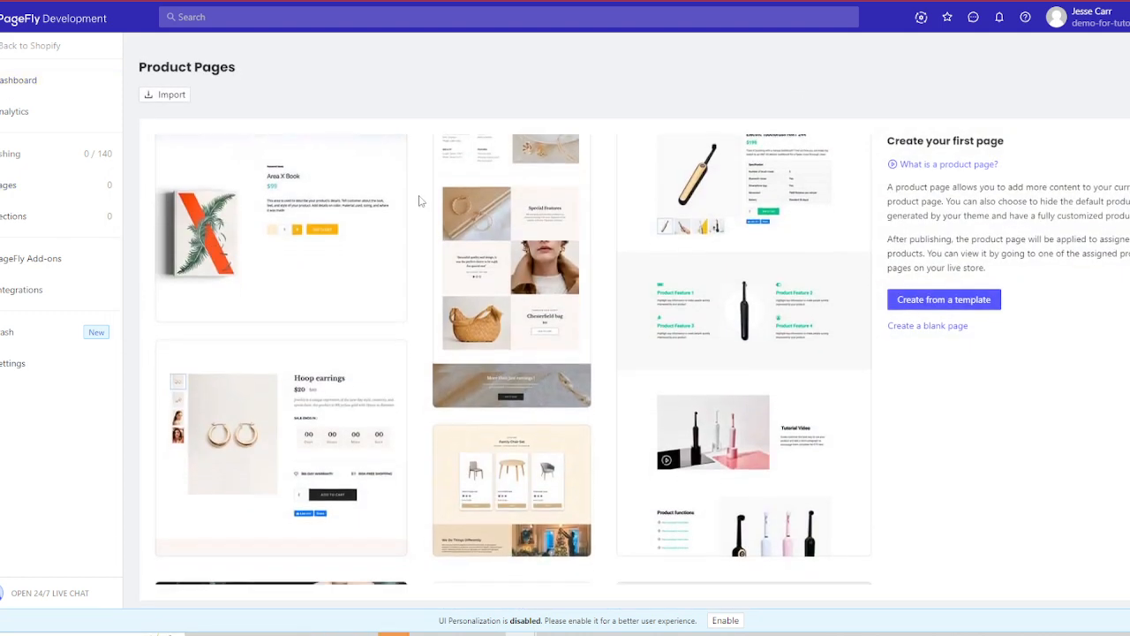
click(939, 329)
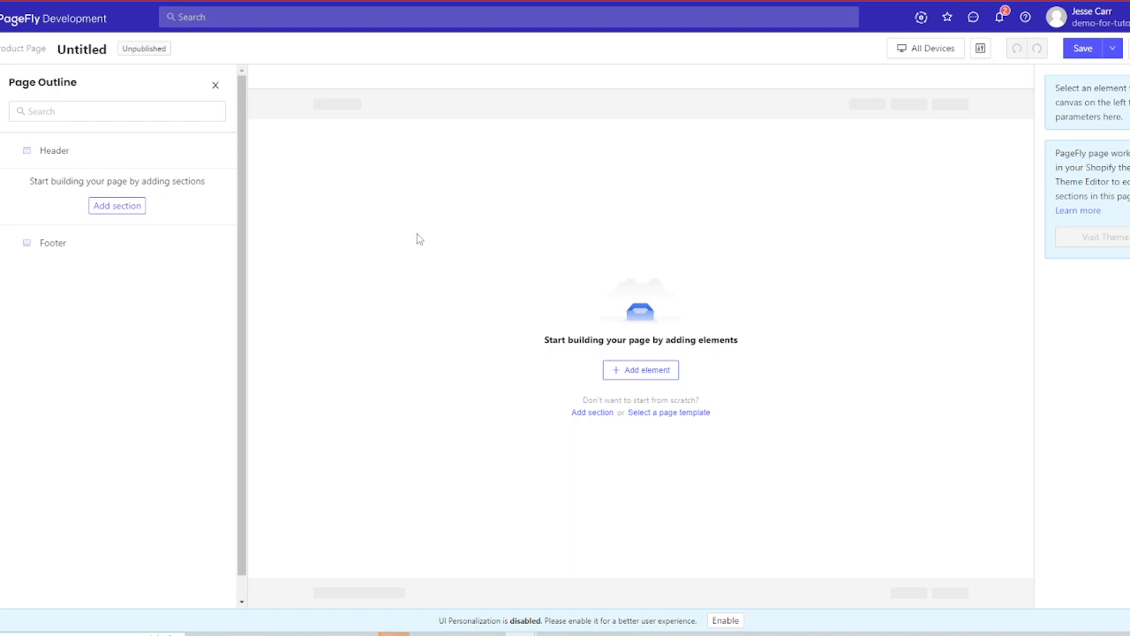
right_click(537, 224)
click(461, 453)
key(F5)
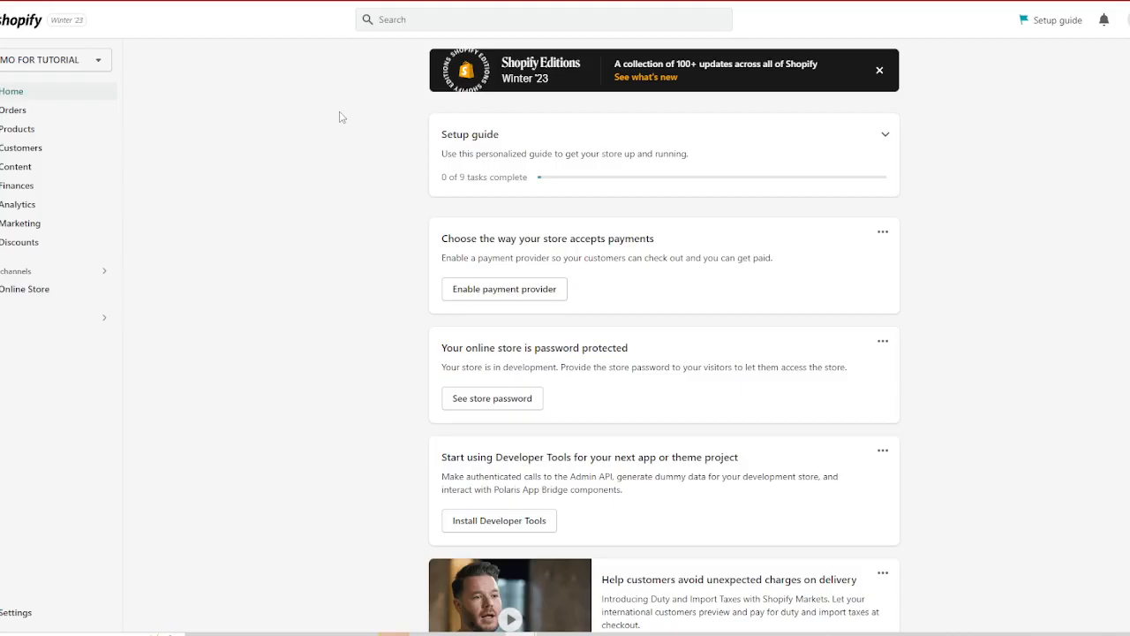
Open the installed Areviews - Reviews Importer app and look over its home dashboard and extra features installation guide
click(4, 323)
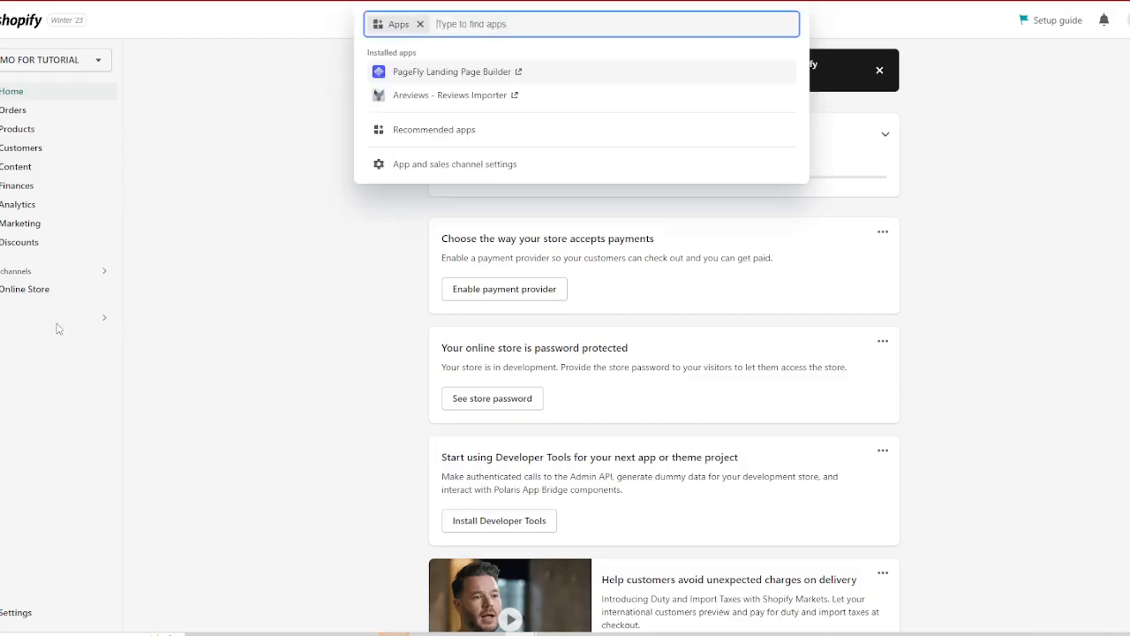
click(414, 103)
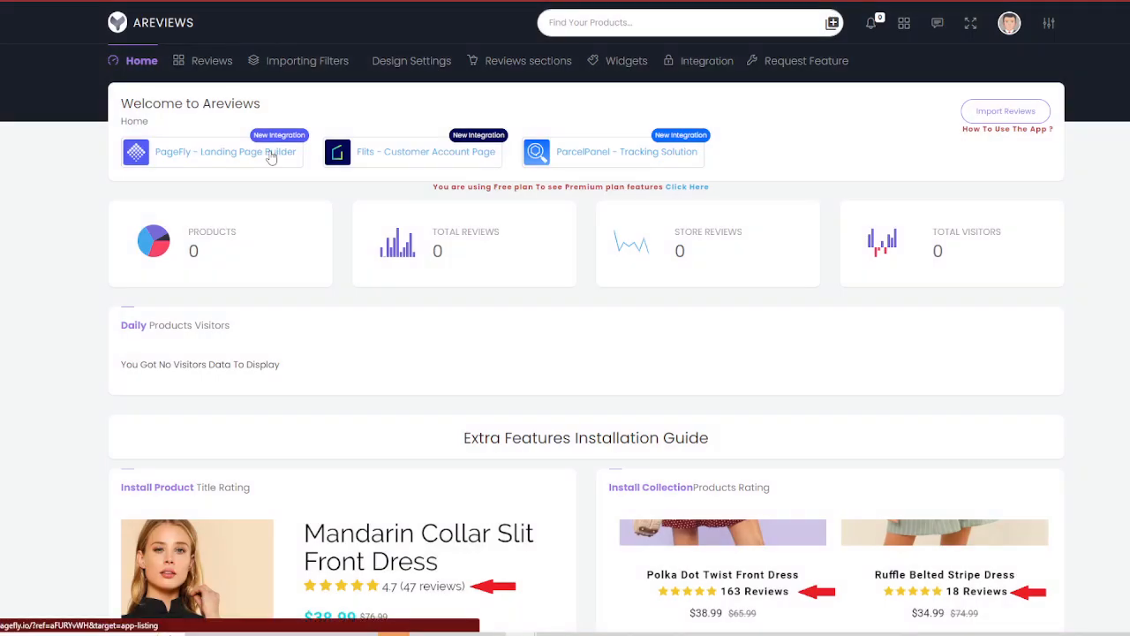
scroll(280, 262, down, 3)
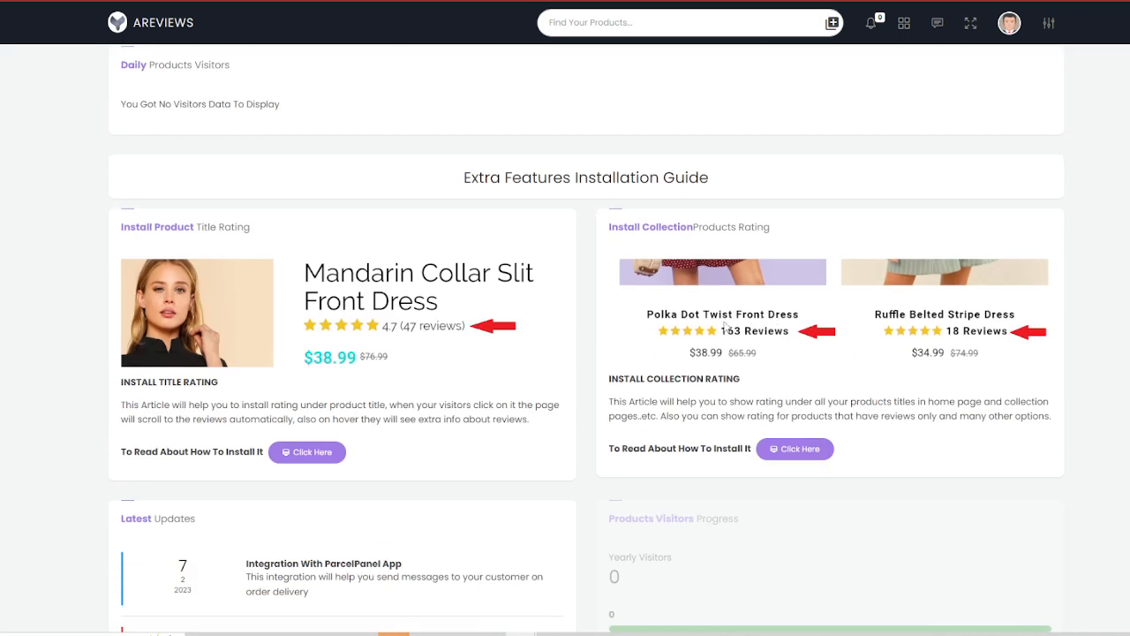
scroll(677, 327, up, 3)
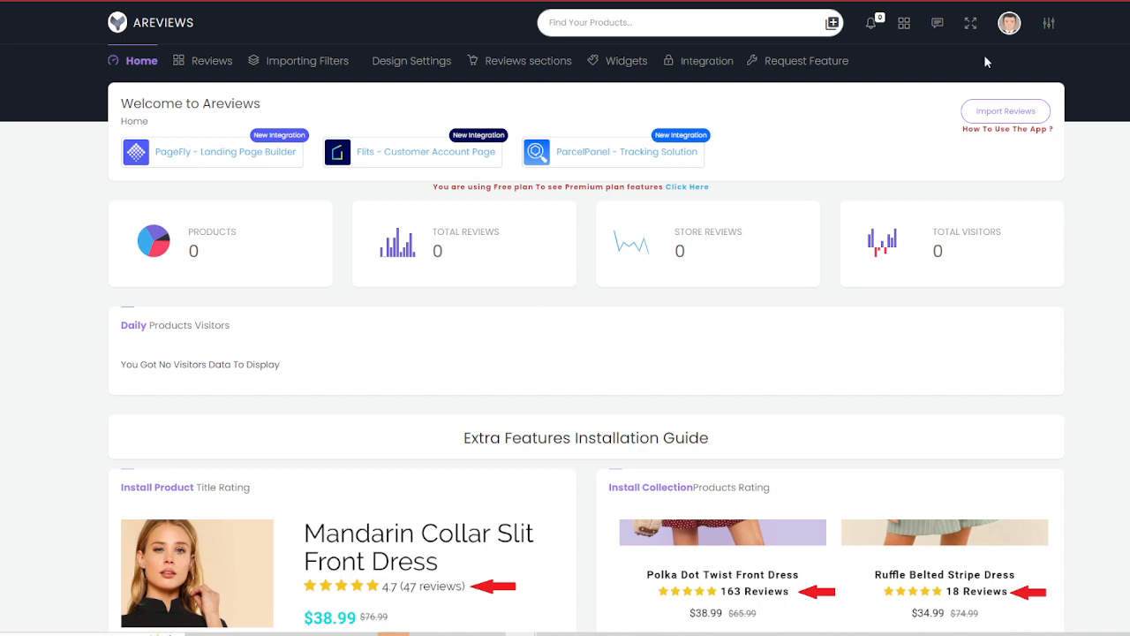
Open the Areviews plans page and compare the Free, Premium and Ultimate plans, highlighting the AliExpress and Amazon import support
click(1015, 27)
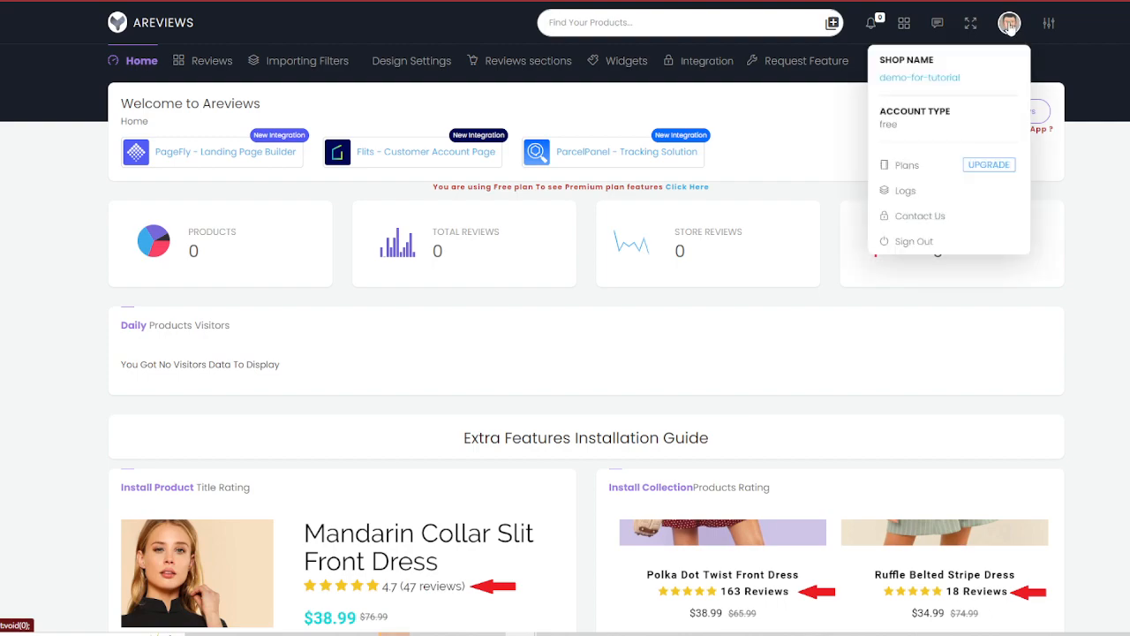
click(918, 162)
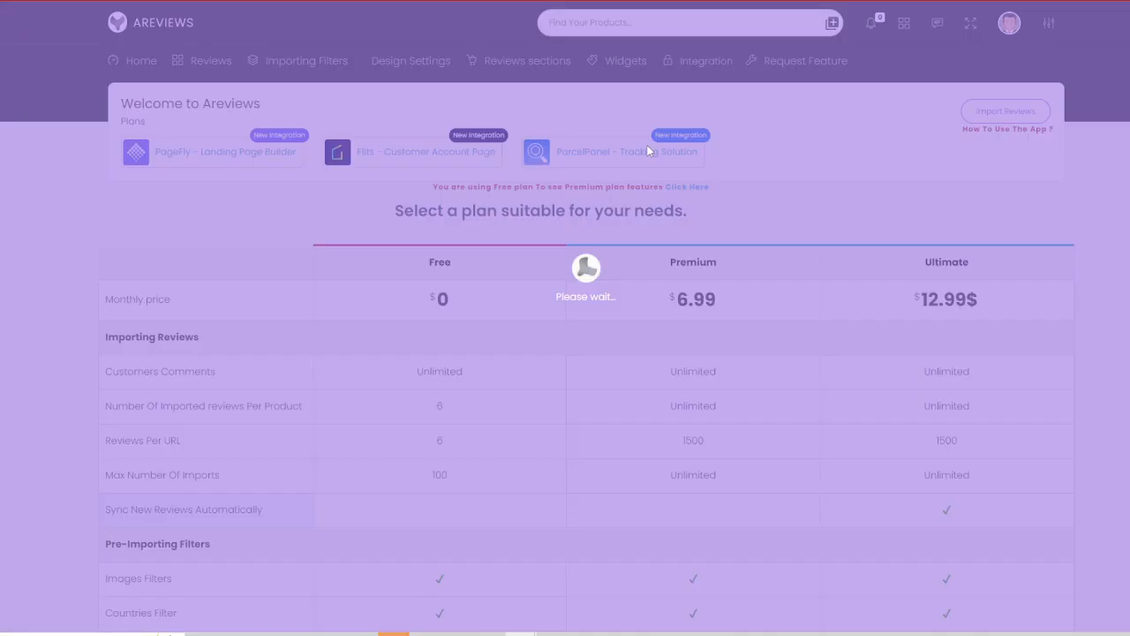
scroll(633, 154, down, 2)
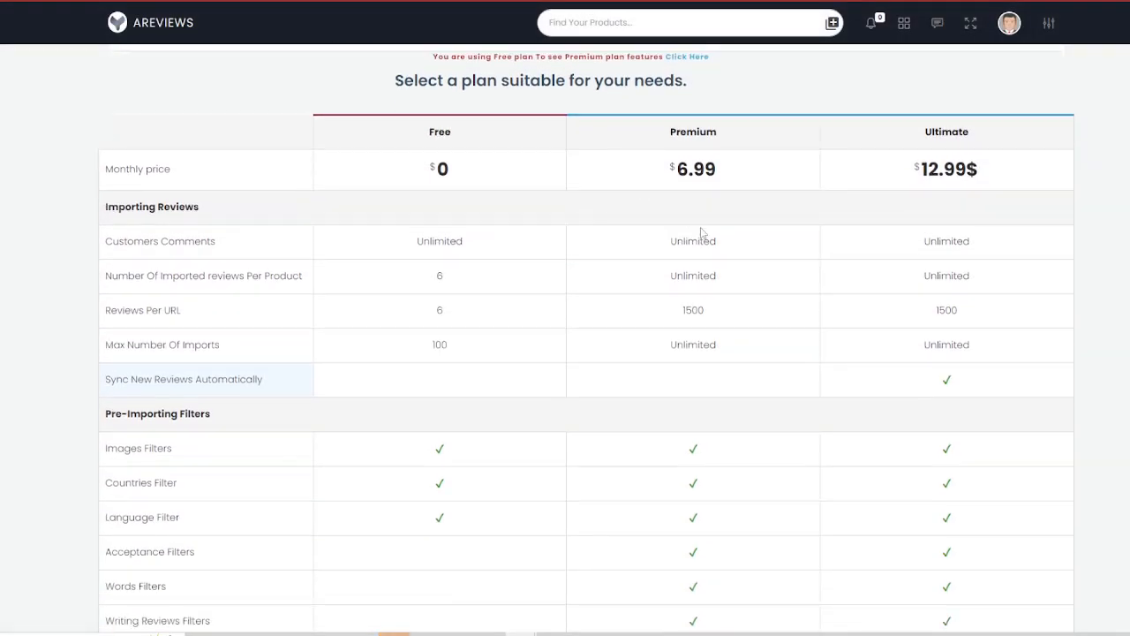
scroll(702, 204, down, 4)
scroll(693, 200, down, 5)
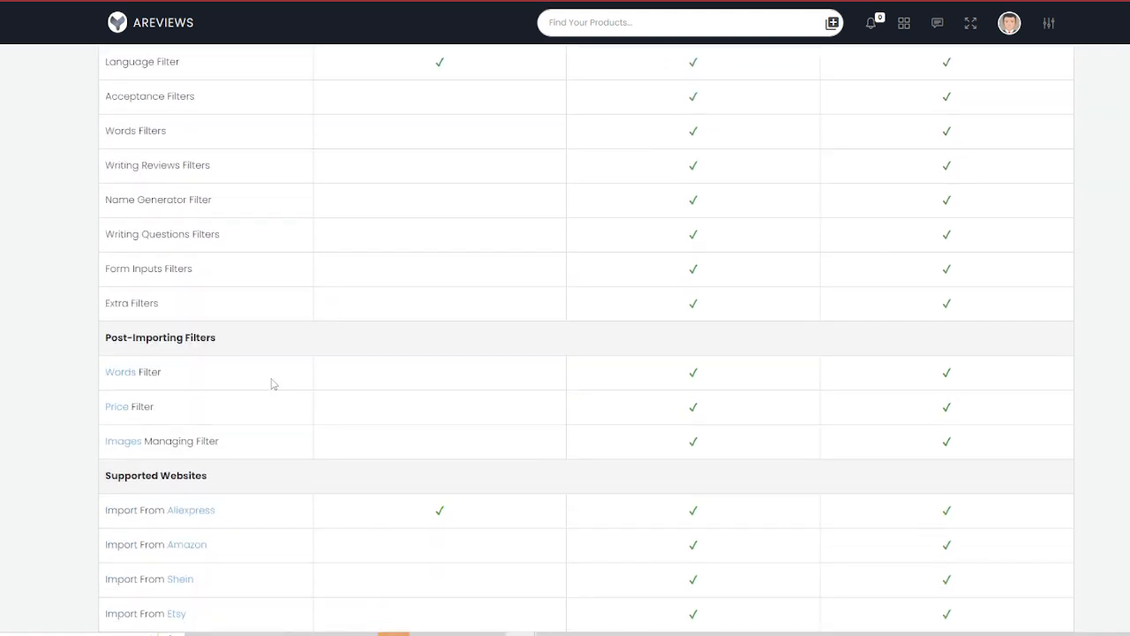
drag(651, 359, 709, 356)
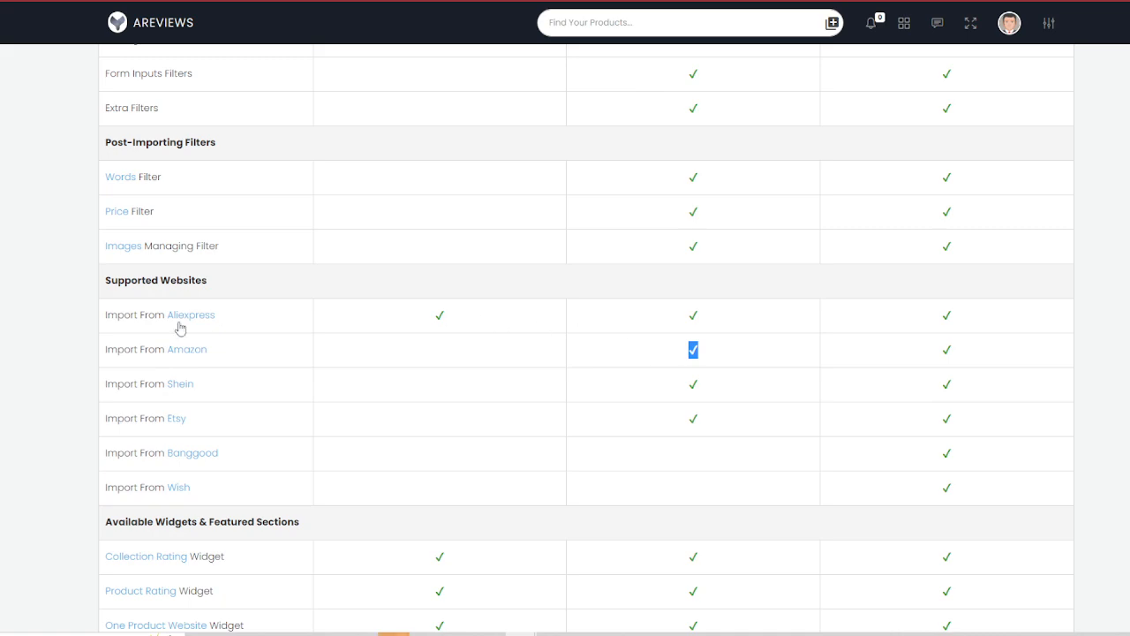
drag(465, 320, 396, 320)
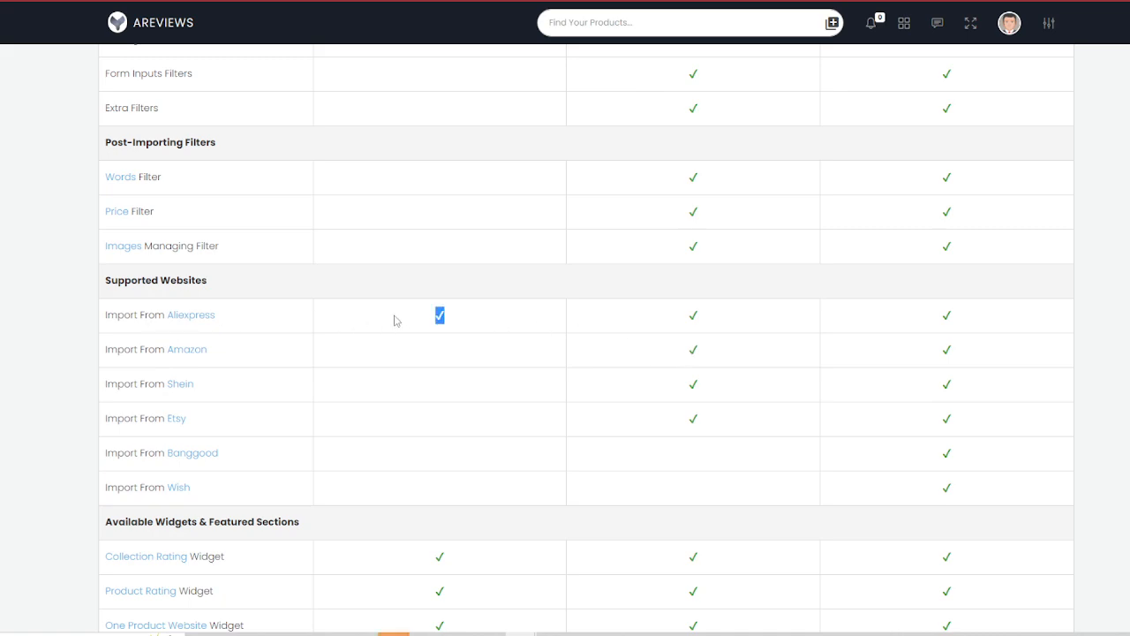
click(715, 361)
Open the Import Reviews page of the Areviews app
scroll(689, 353, up, 4)
scroll(678, 348, up, 5)
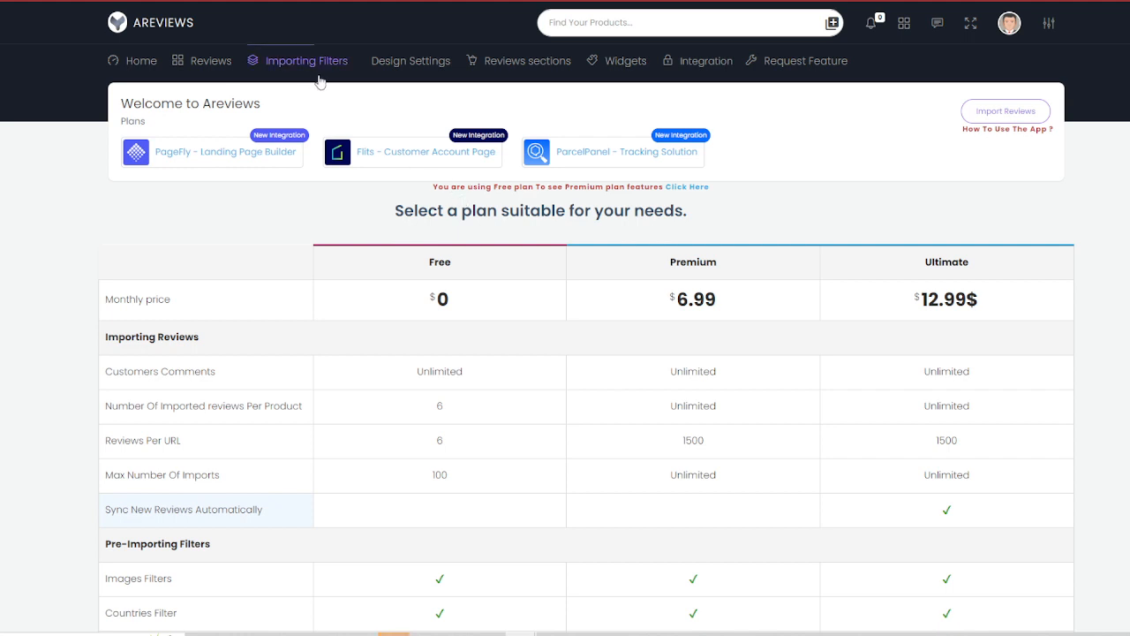
mouse_move(193, 71)
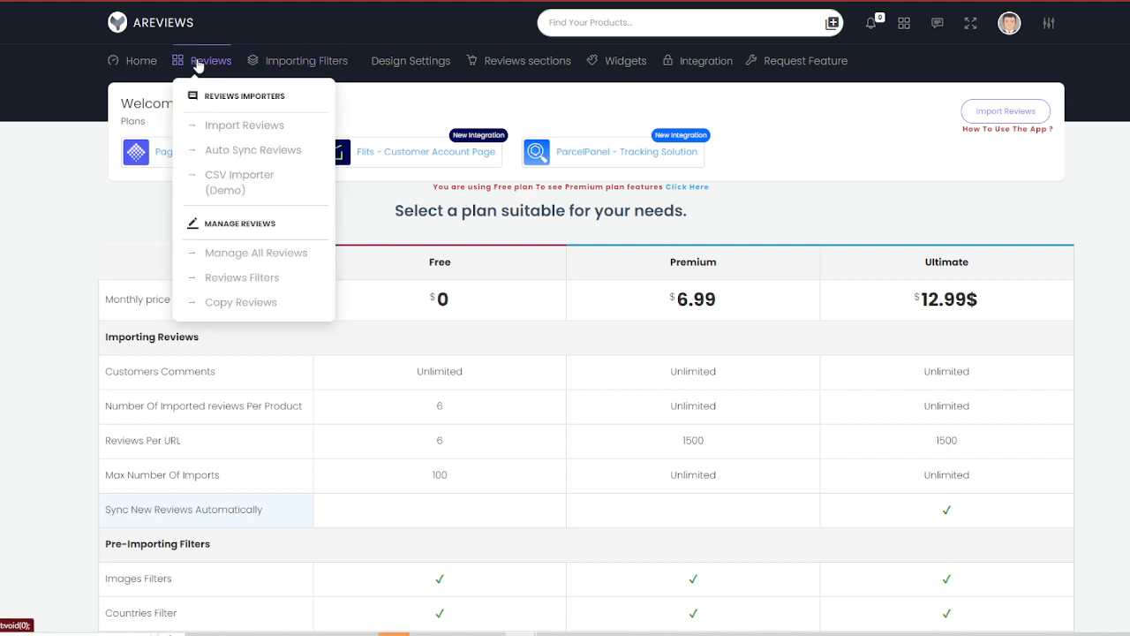
click(232, 128)
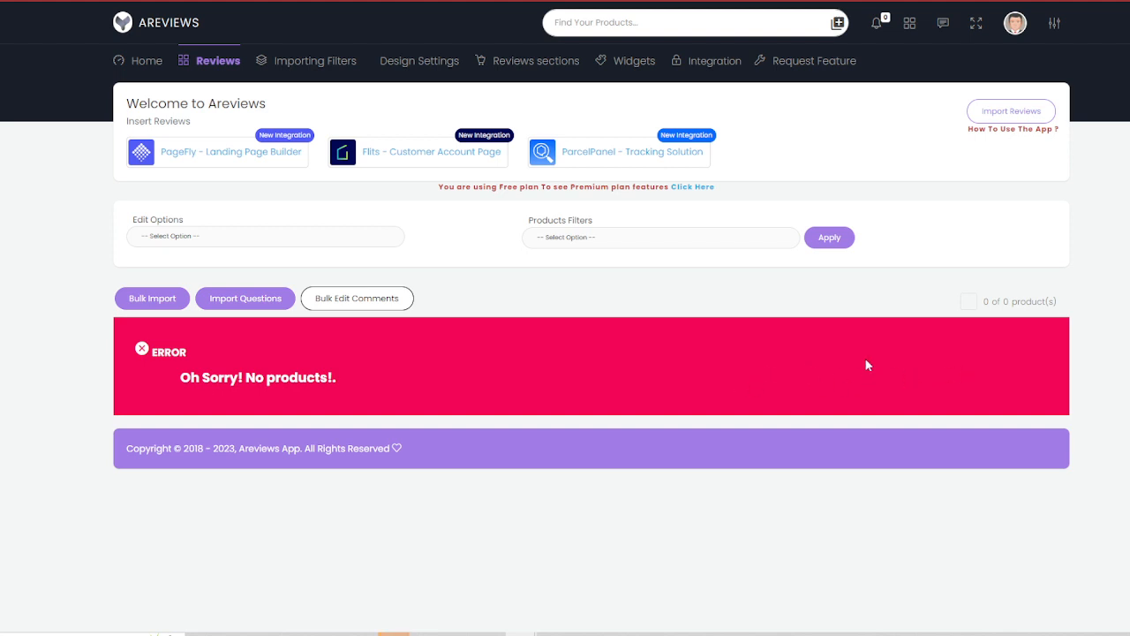
Open Amazon in a new browser tab and browse the results for "period pain relief device"
key(ctrl+t)
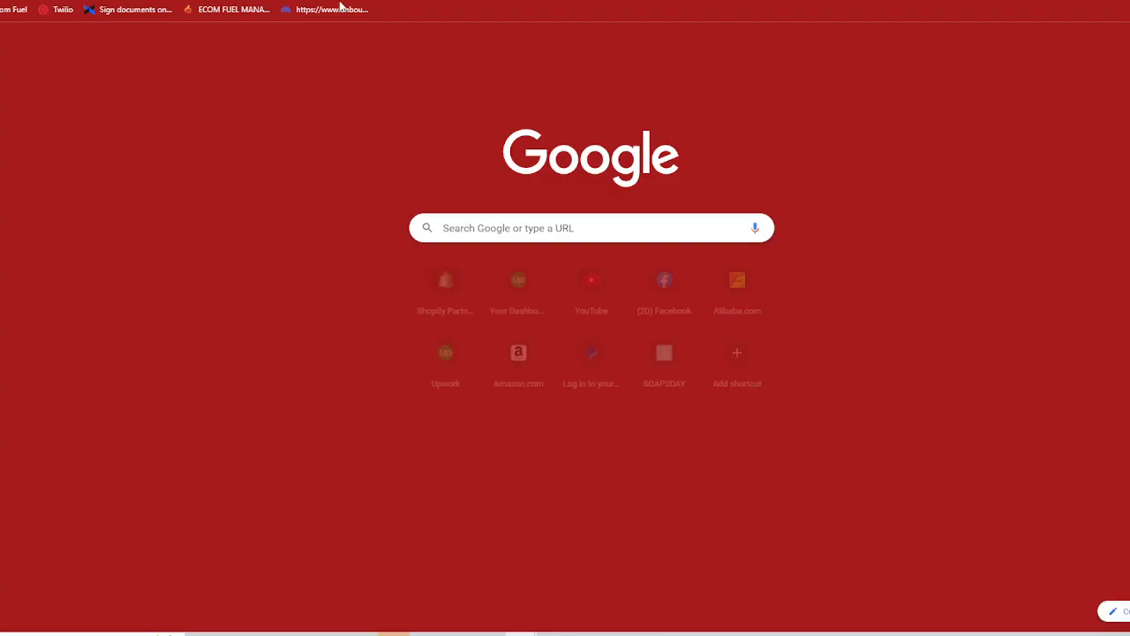
text(ama)
key(Return)
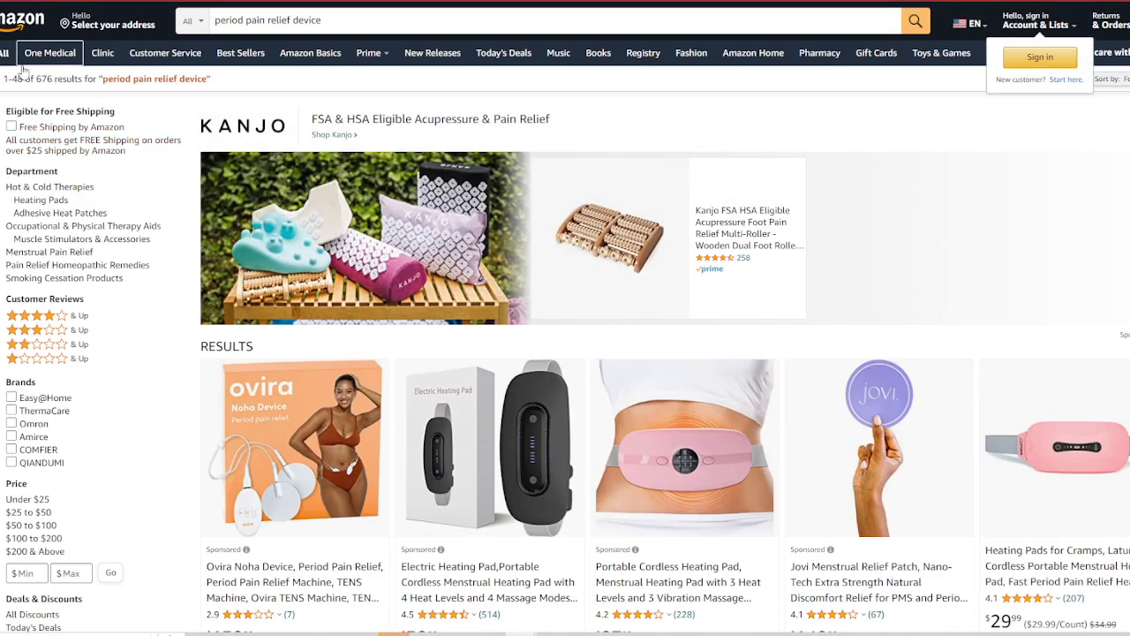
scroll(792, 311, down, 2)
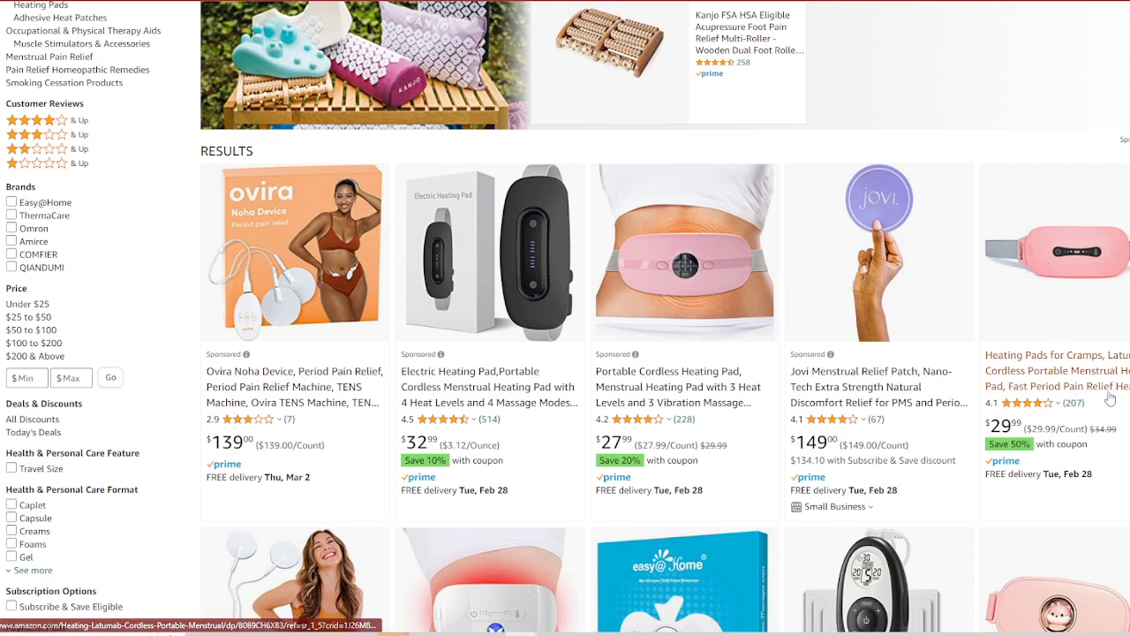
scroll(1111, 415, down, 3)
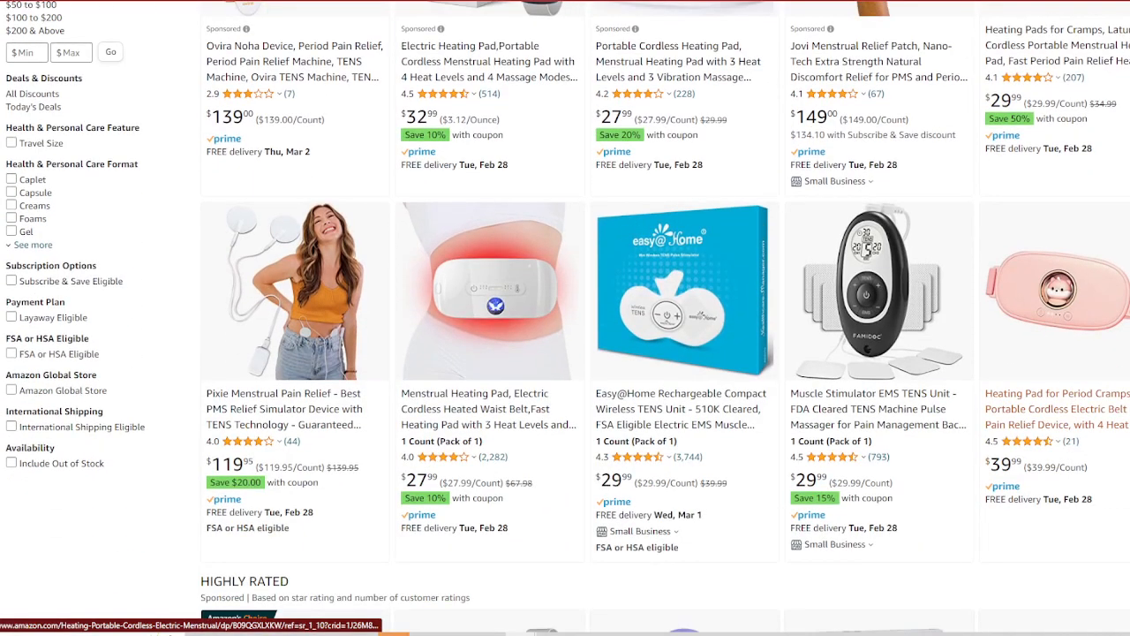
scroll(699, 358, up, 3)
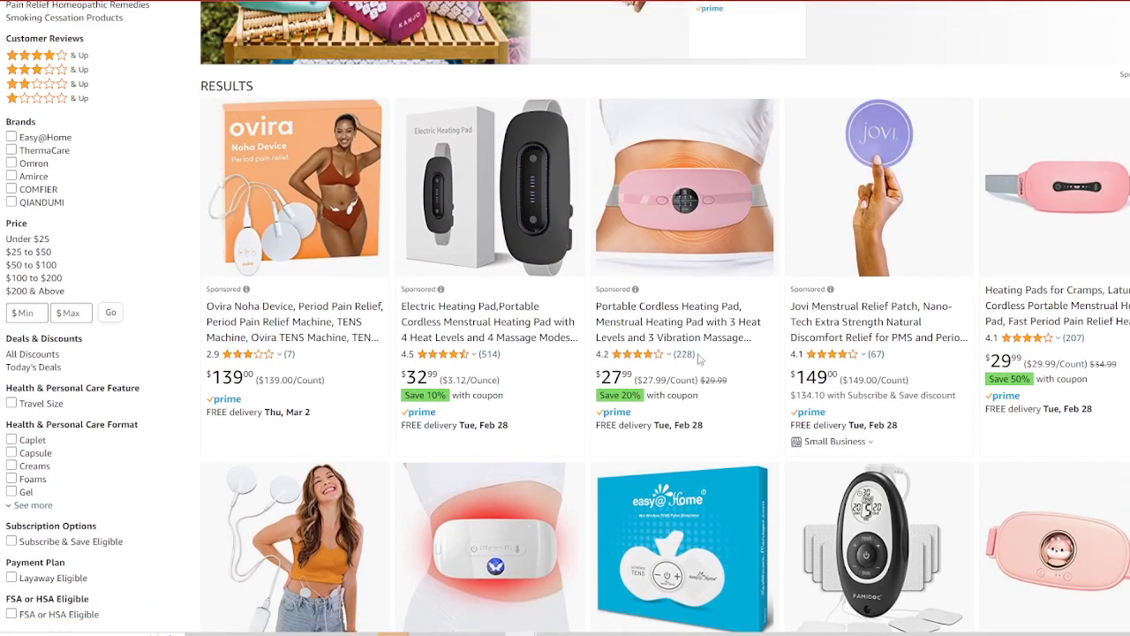
Highlight the review counts of two pink heating pads and open the Latumab cordless menstrual heating pad listing
drag(700, 358, 675, 362)
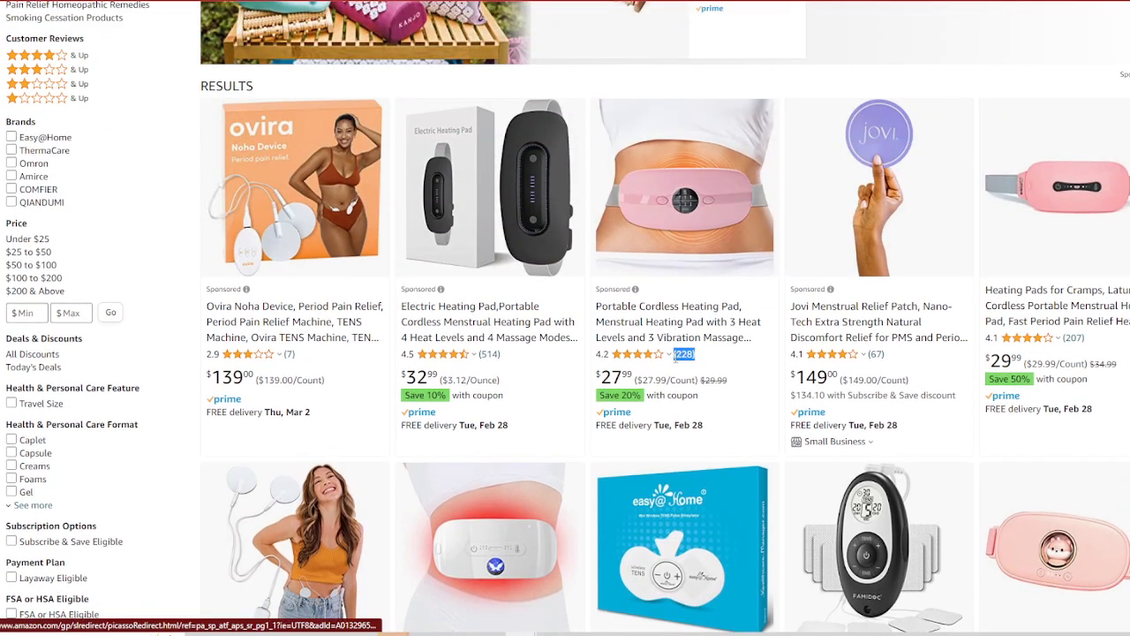
drag(1093, 346, 1056, 338)
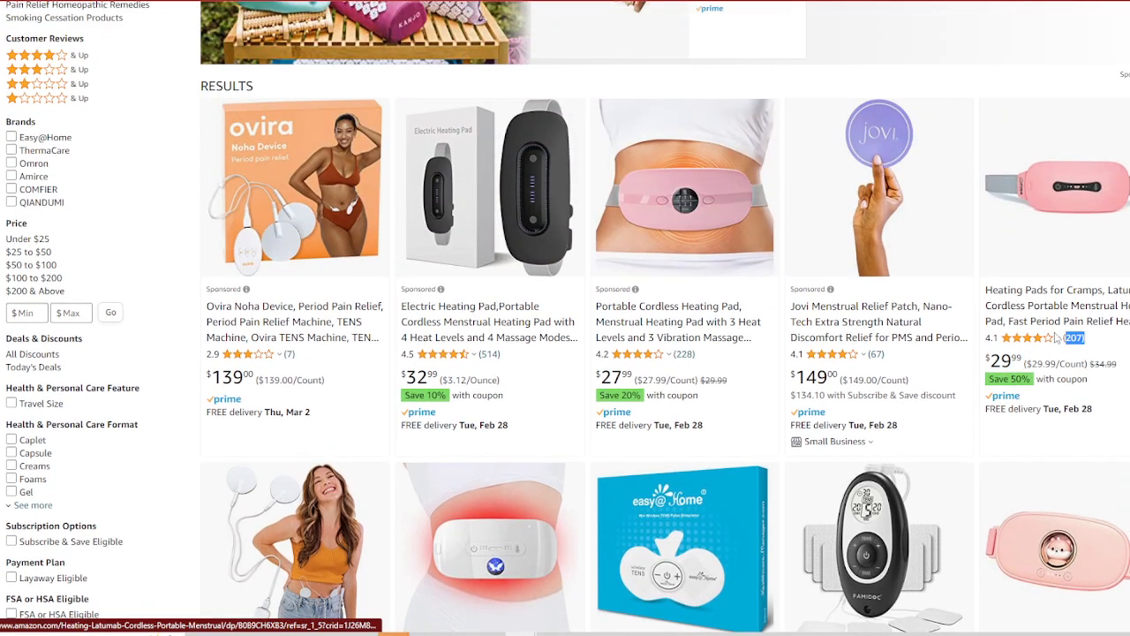
click(1033, 323)
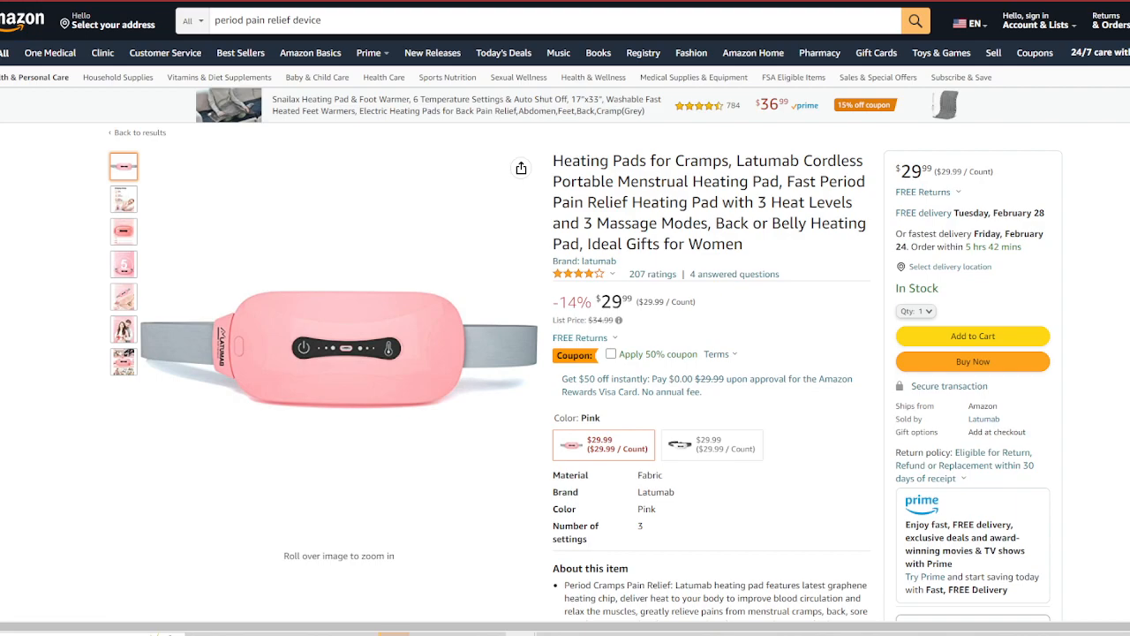
Switch back to the Shopify admin and open the online store's Dawn theme for customization
click(211, 1)
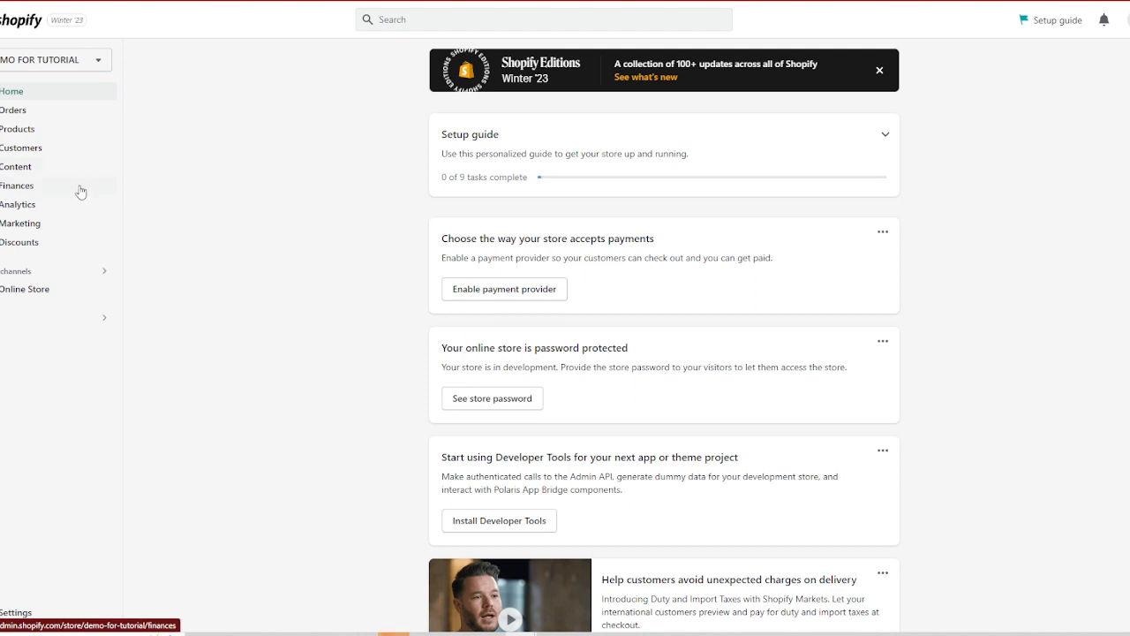
click(42, 292)
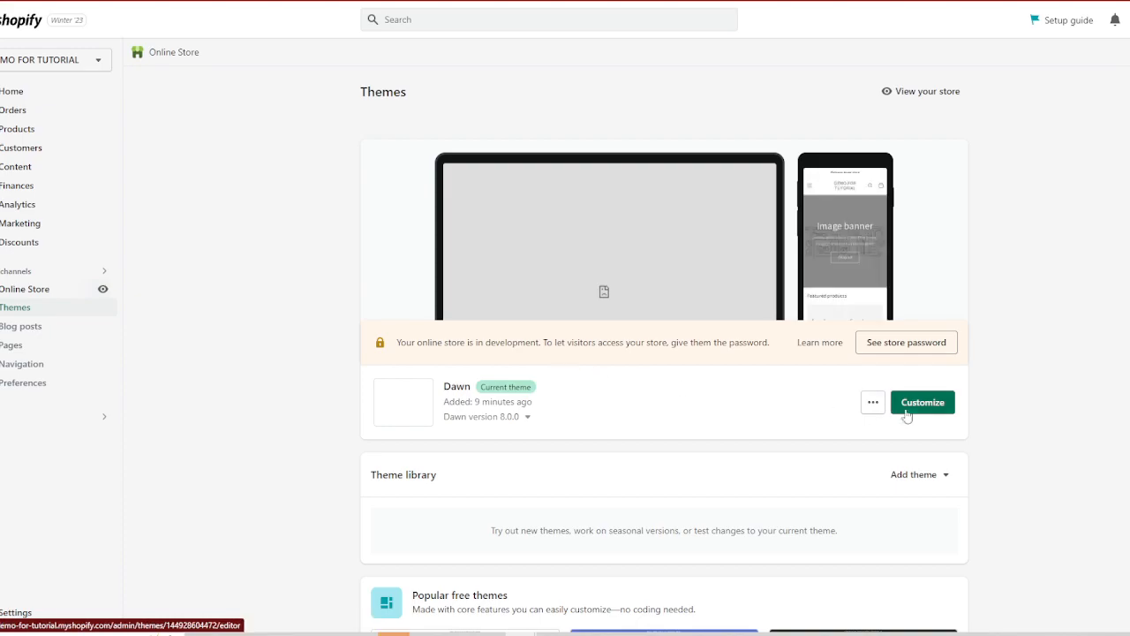
click(912, 409)
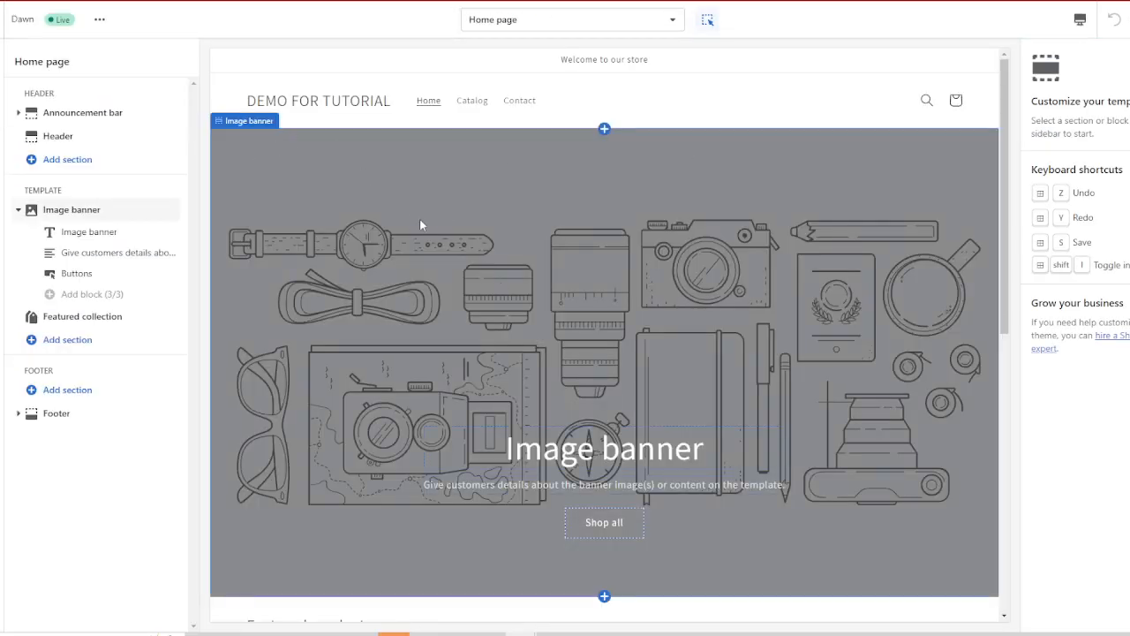
Look over the Dawn home page preview, then select the header section and highlight its store name
scroll(529, 300, down, 5)
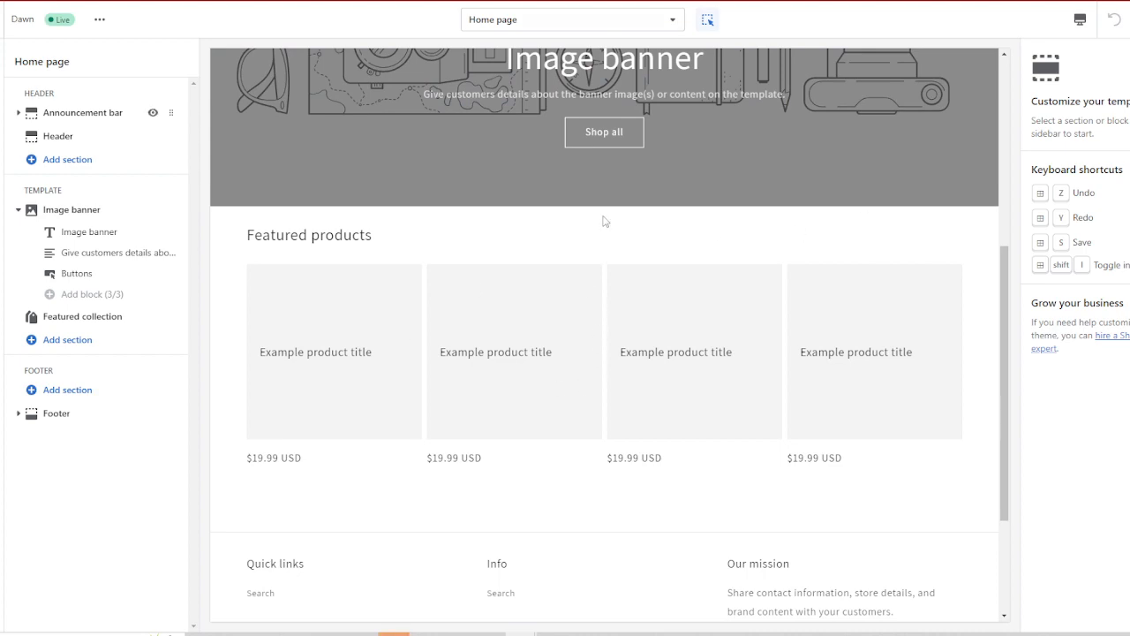
scroll(605, 221, up, 5)
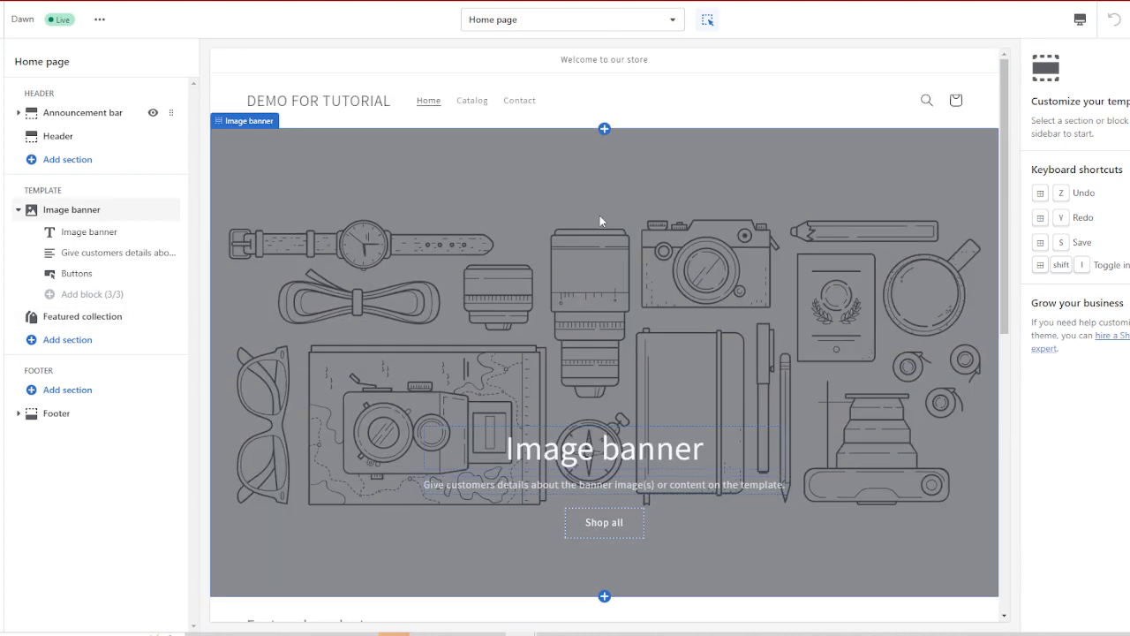
click(598, 105)
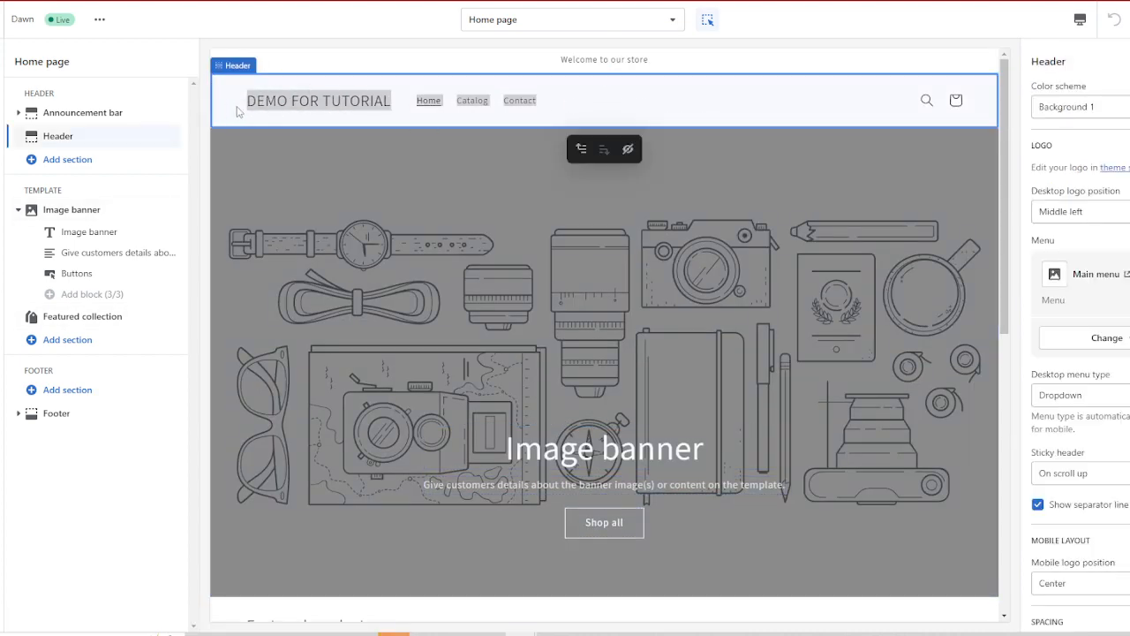
drag(228, 105, 391, 101)
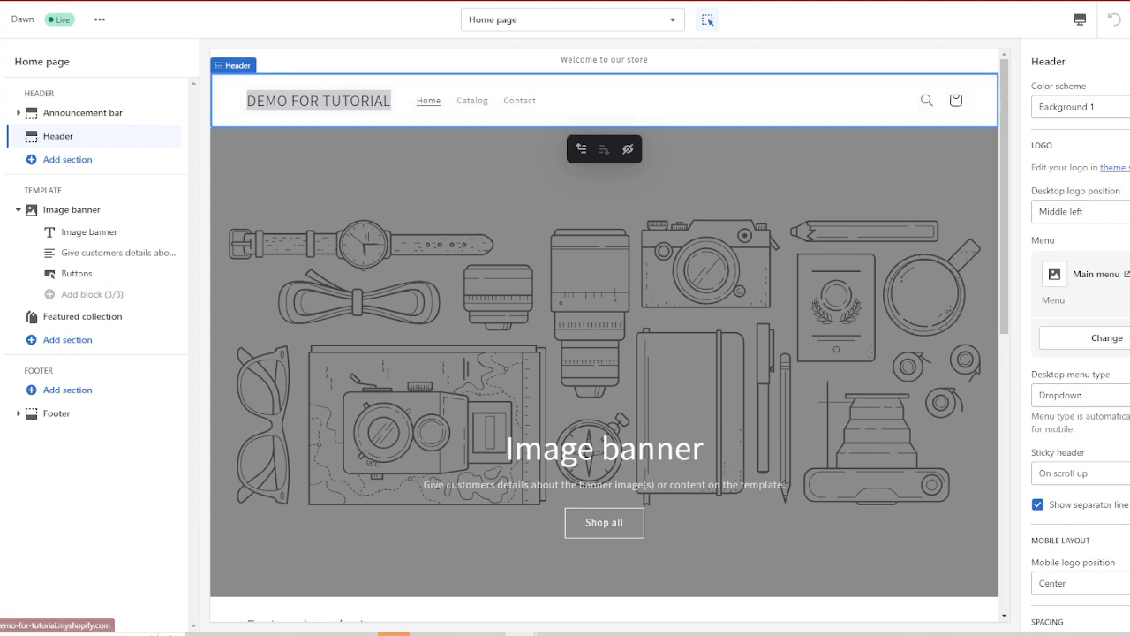
Search Google for "logo generator" in a new browser tab and open the Looka logo maker
click(246, 1)
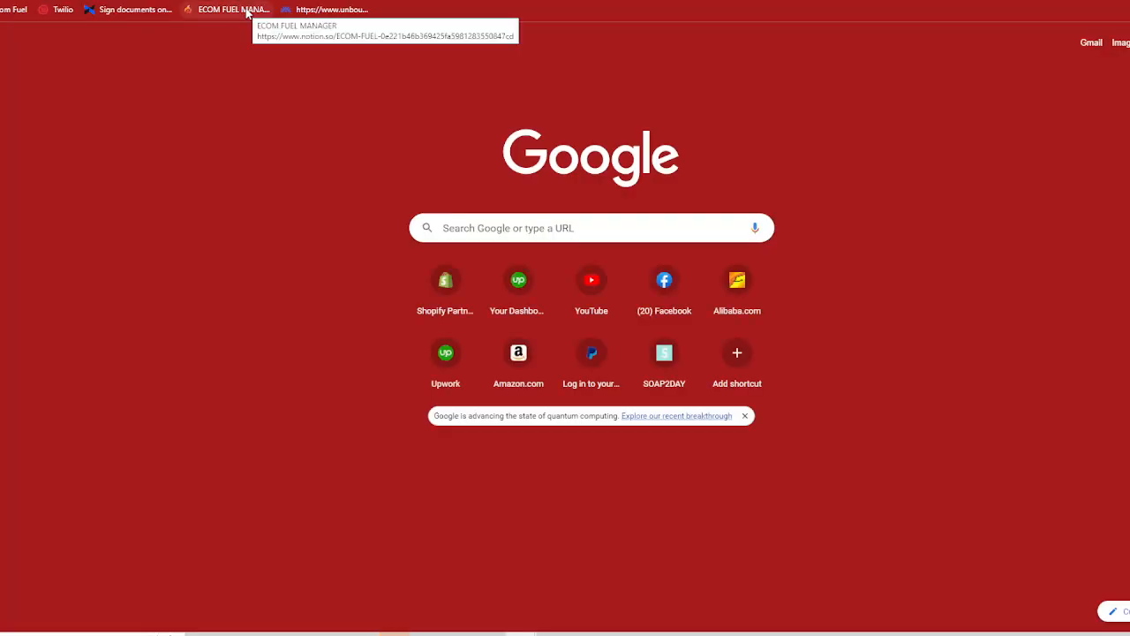
text(logo generator)
key(Return)
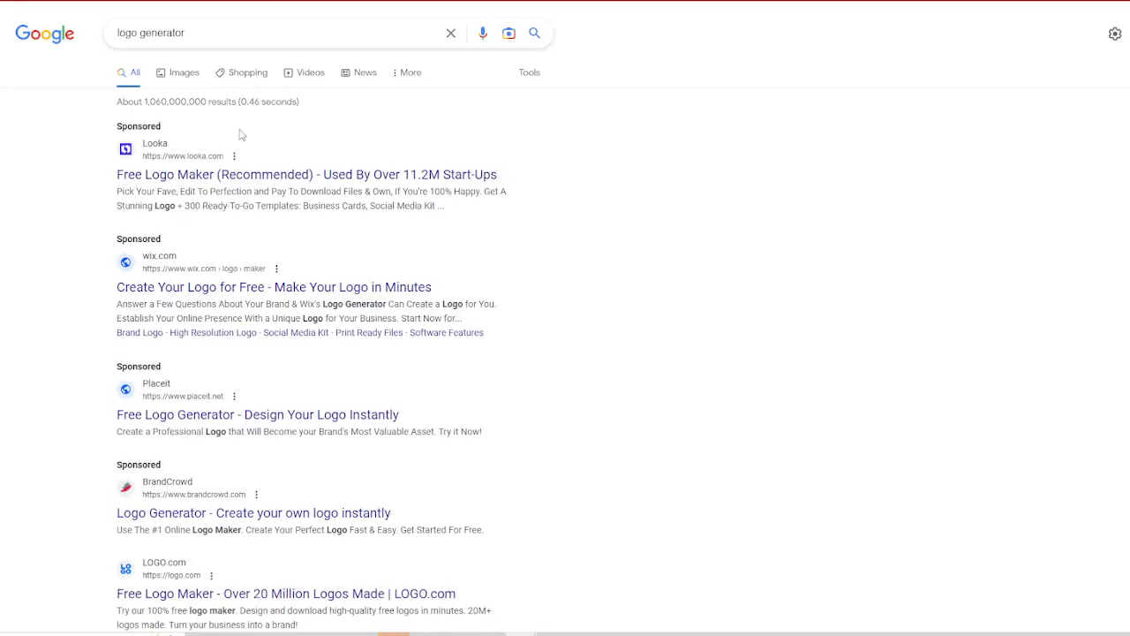
click(167, 180)
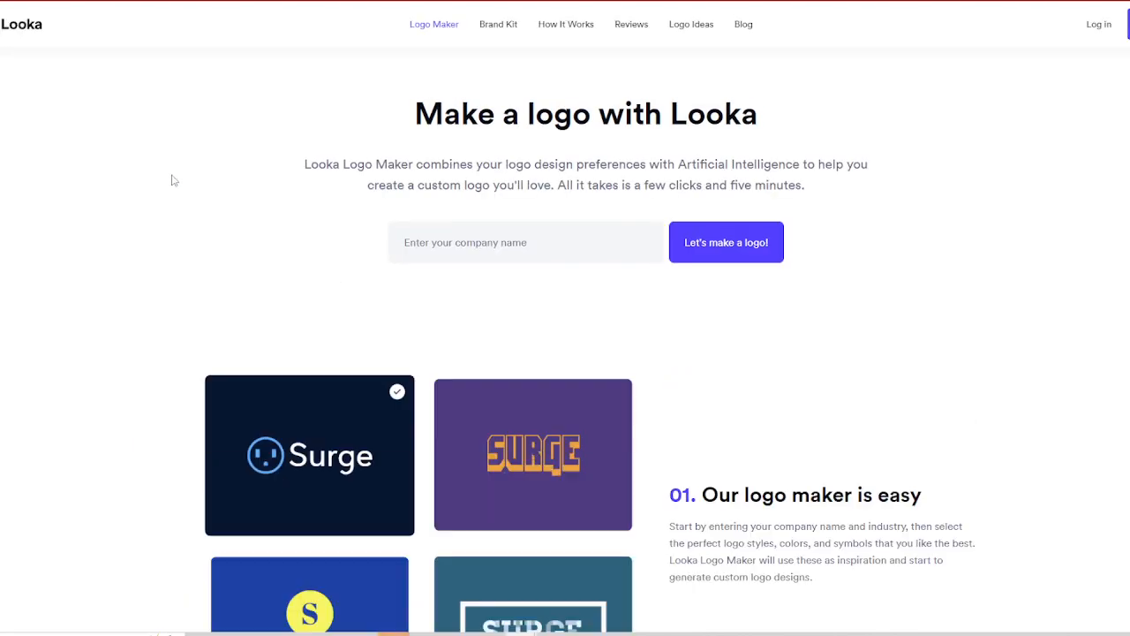
Start a logo for the company name "Ecom Fuel" and choose Website as its industry
click(438, 247)
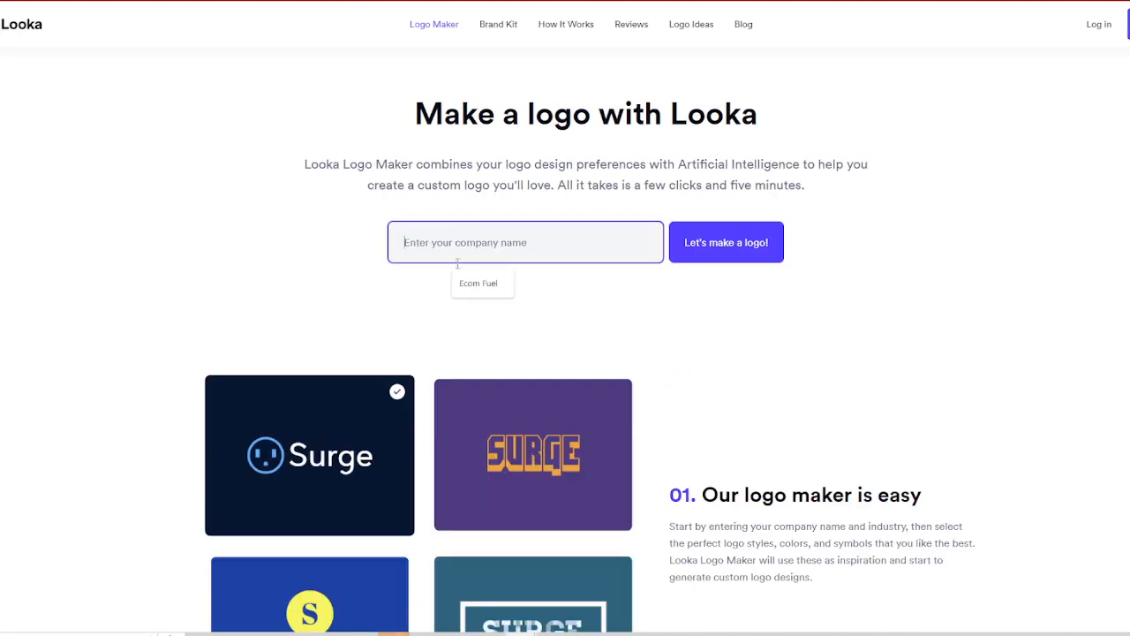
click(478, 283)
click(714, 244)
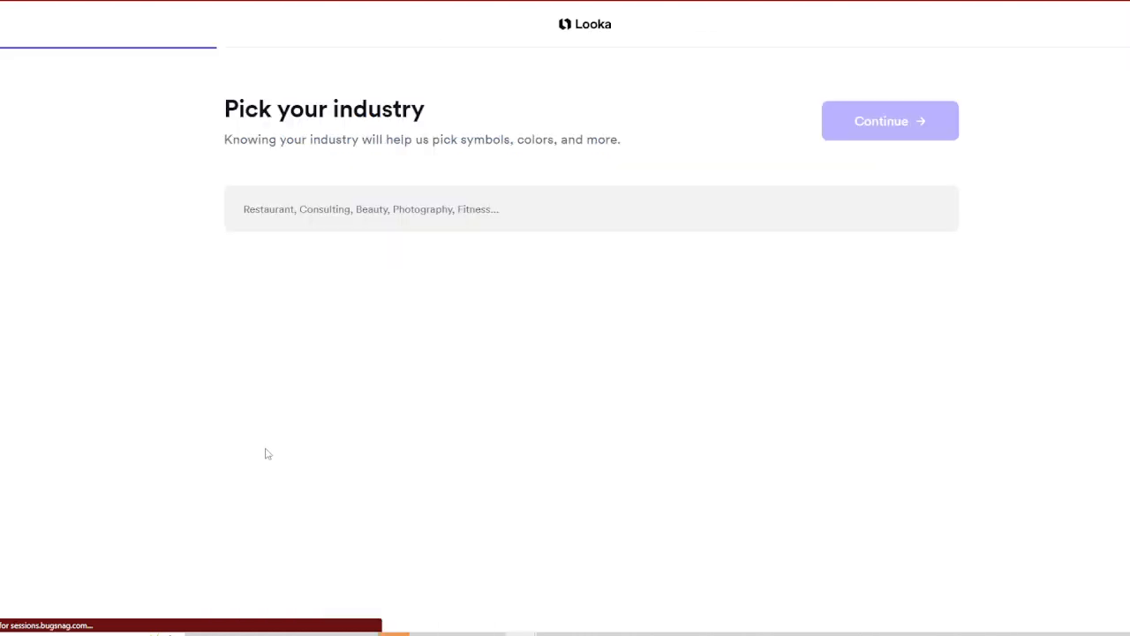
click(320, 214)
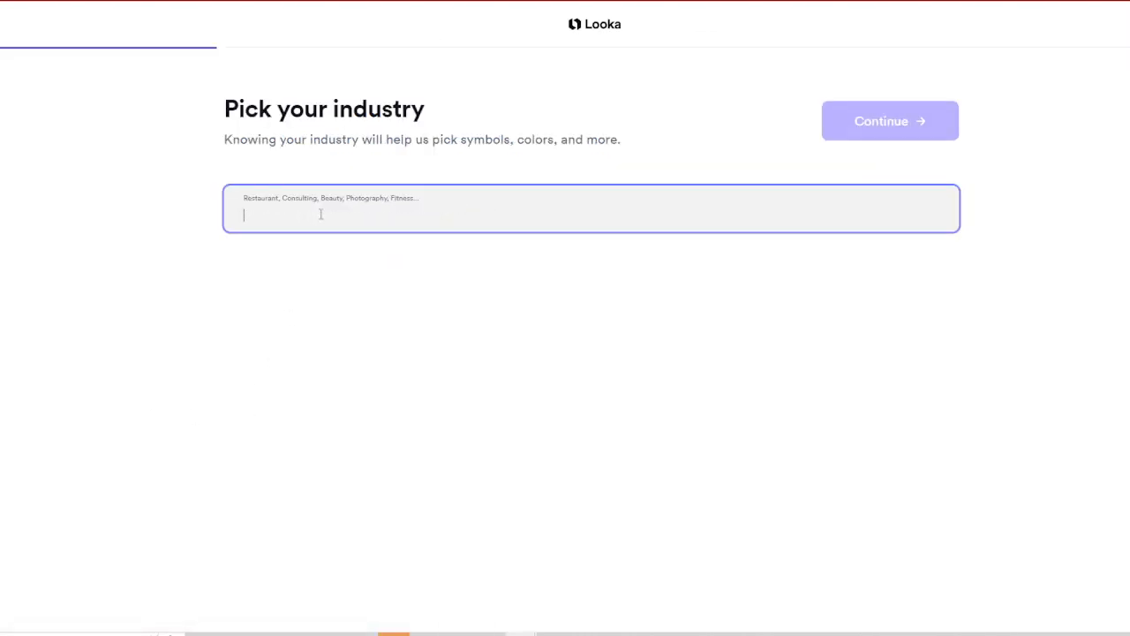
text(Websit)
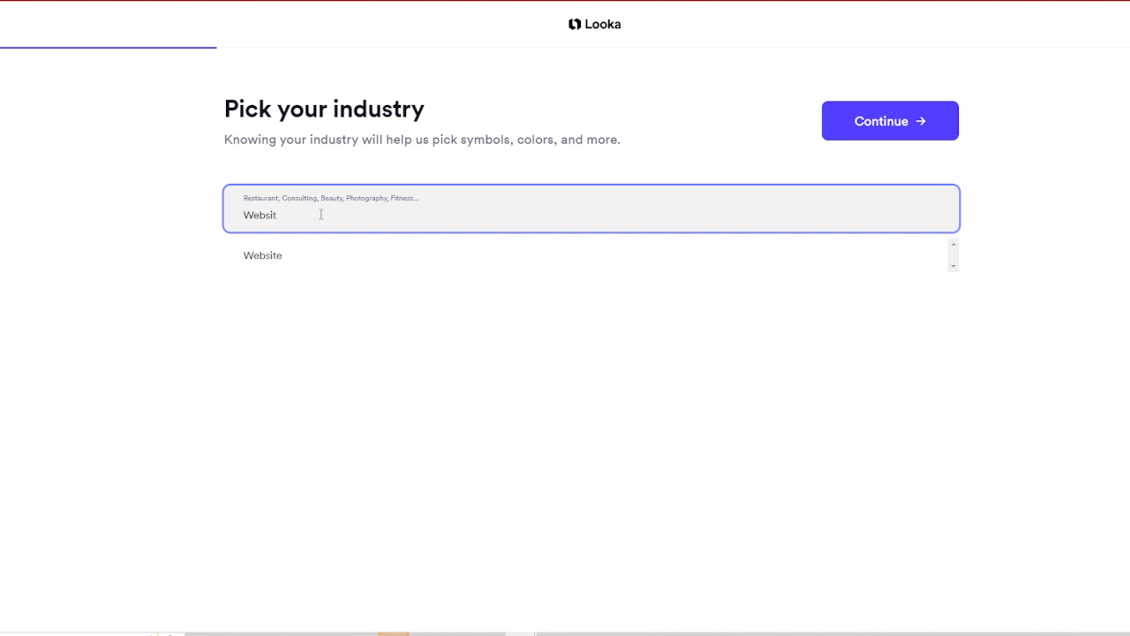
click(323, 269)
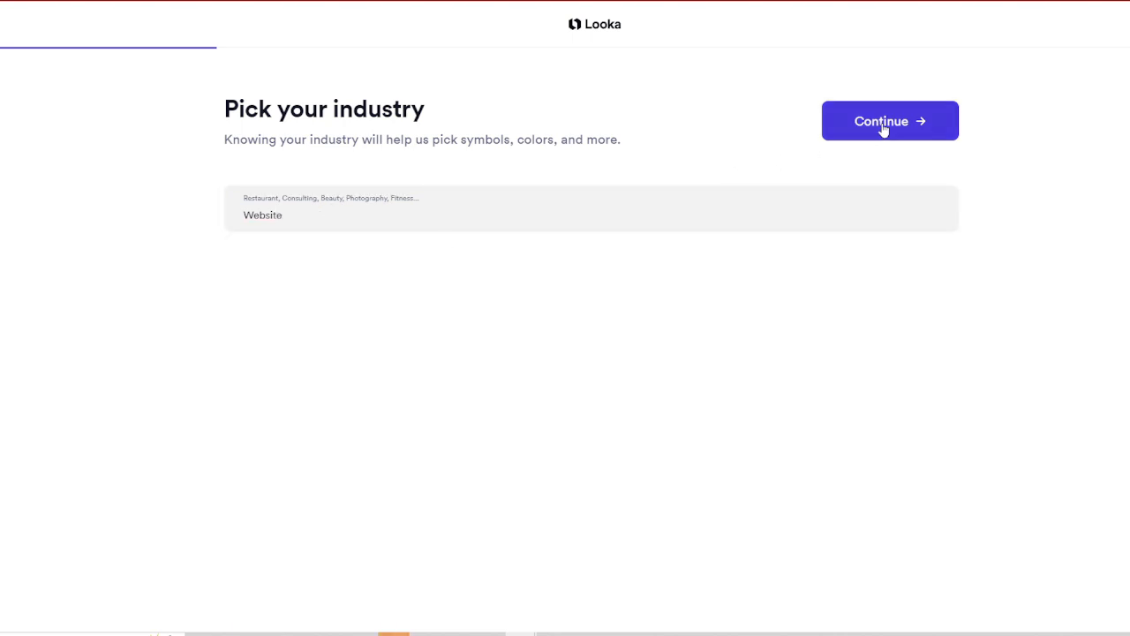
click(883, 128)
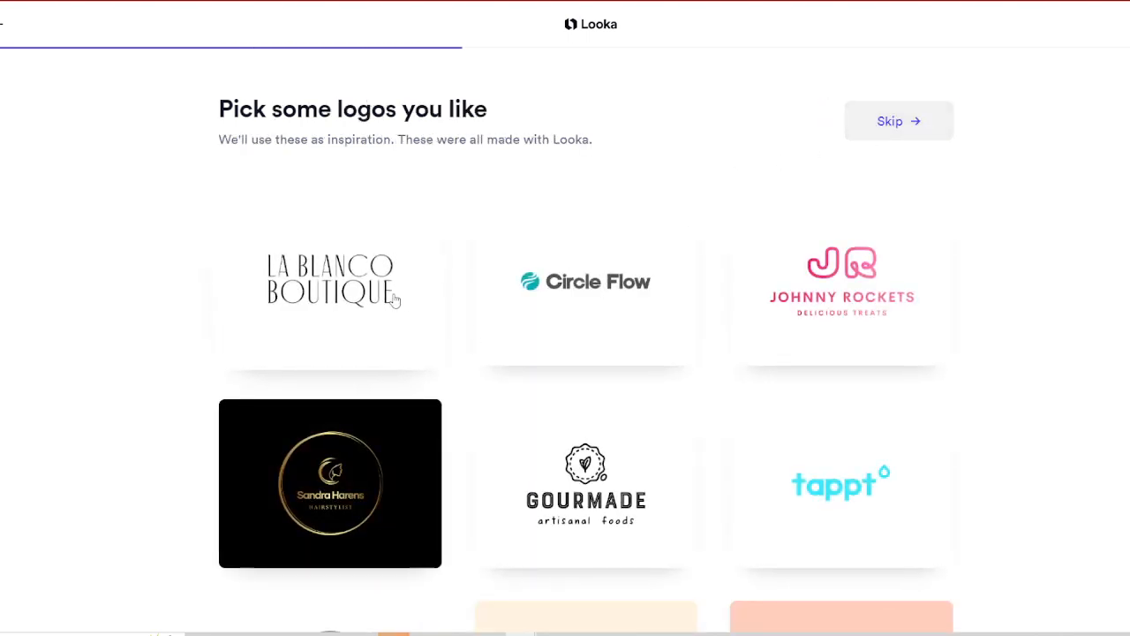
Choose the La Blanco Boutique, Circle Flow and tappt logos as inspiration and orange as the preferred color
click(324, 303)
click(570, 316)
click(799, 442)
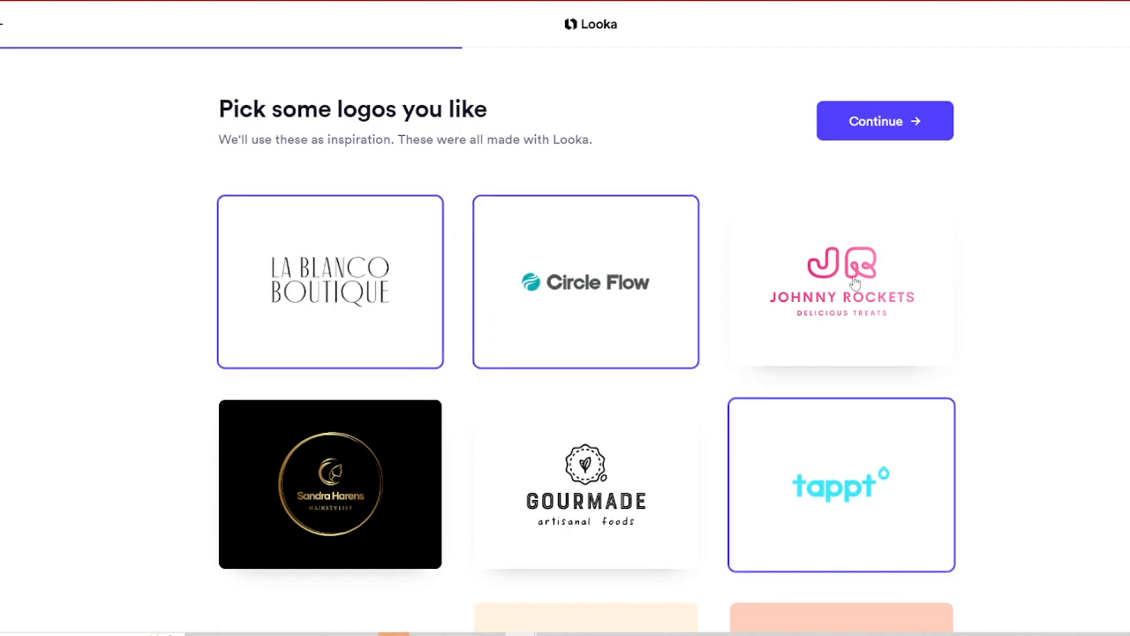
click(888, 120)
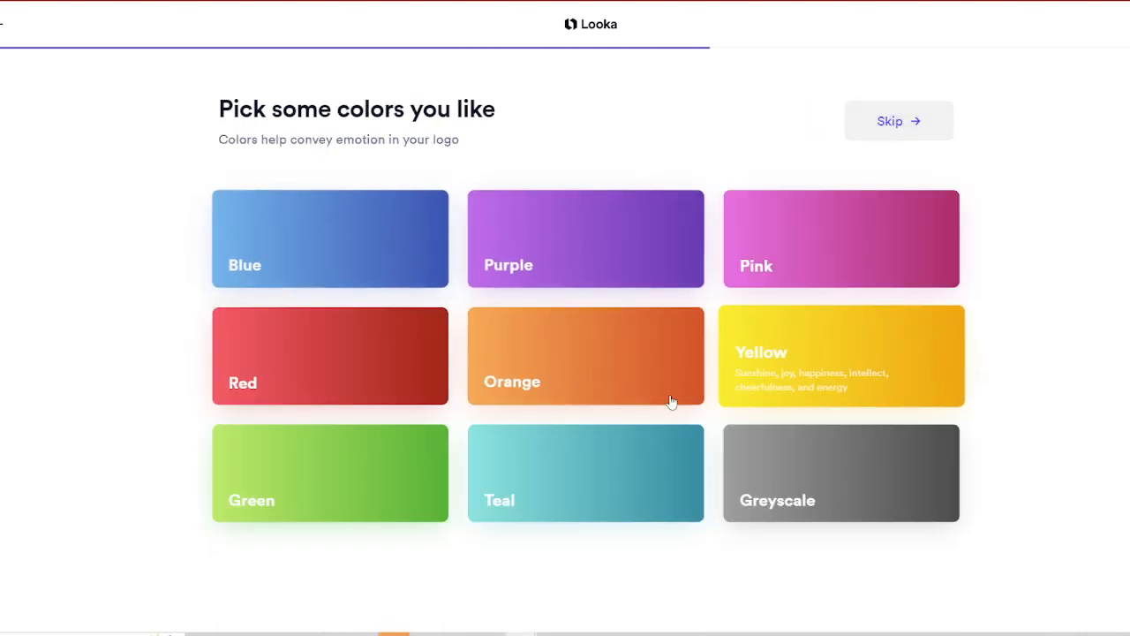
click(631, 353)
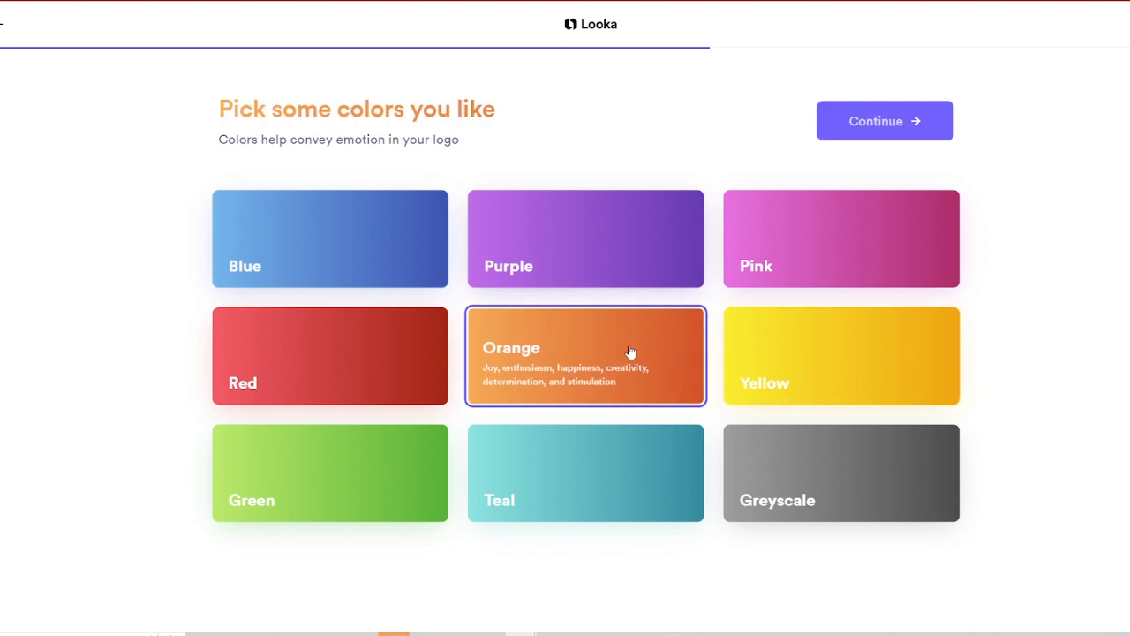
click(896, 131)
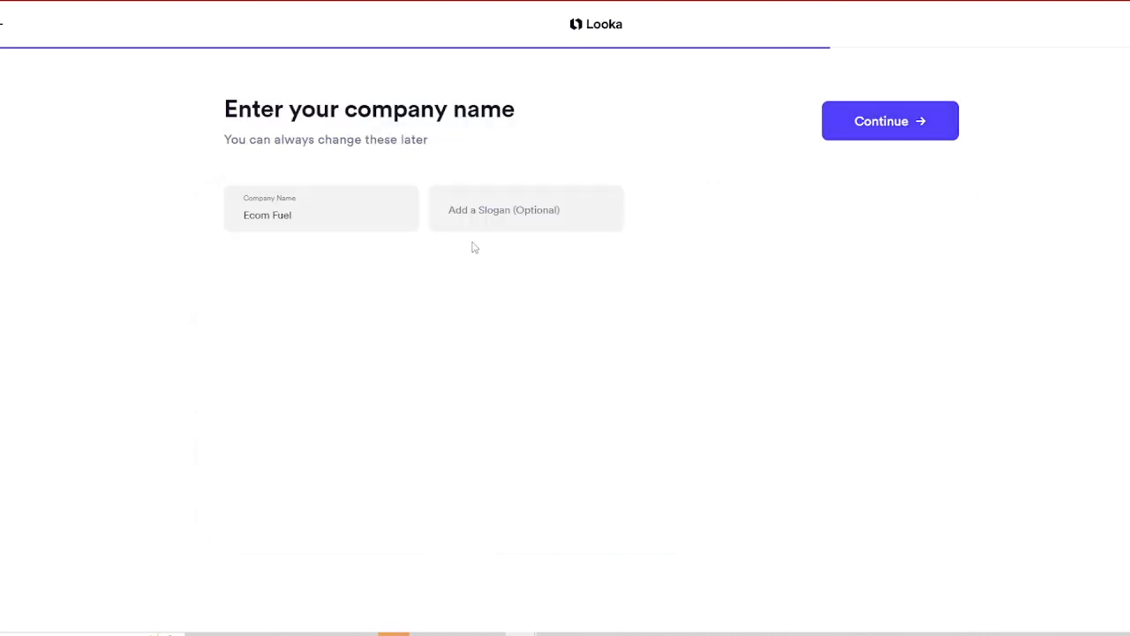
Keep the company name without a slogan, choose Web Design, Tech and Marketing symbol types, and browse the generated logos
click(927, 126)
click(265, 208)
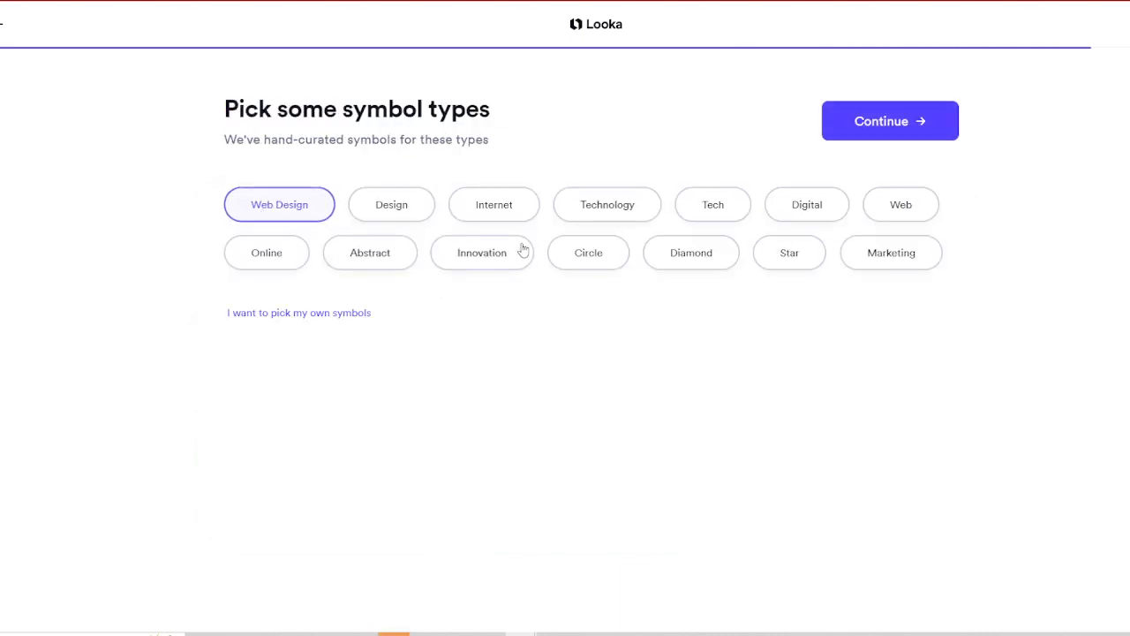
click(738, 216)
click(909, 264)
click(874, 130)
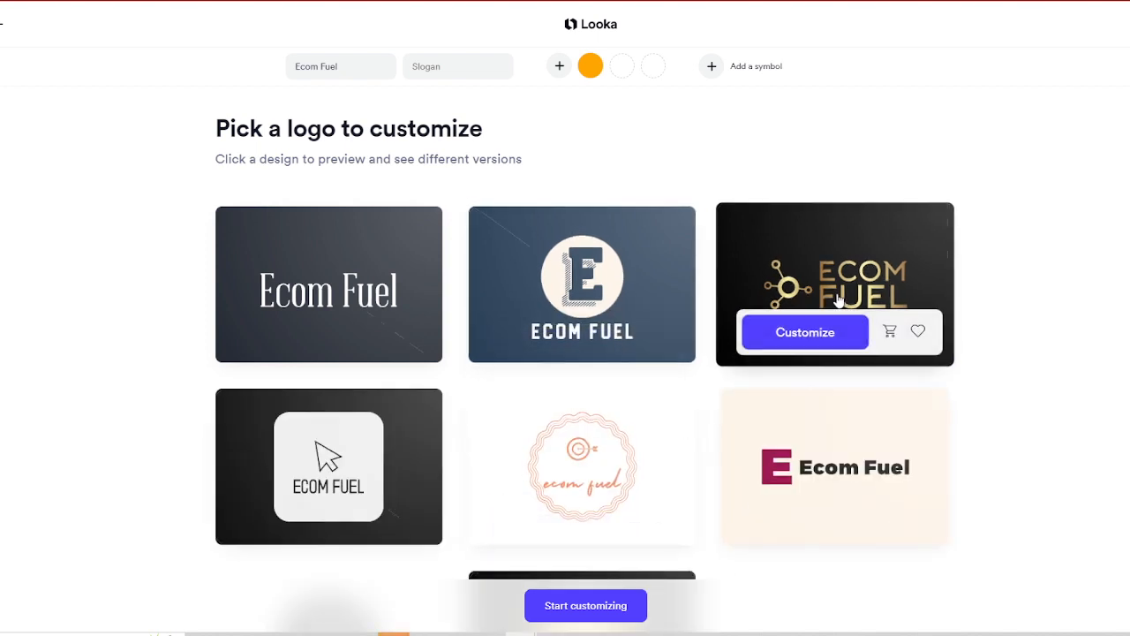
scroll(826, 434, down, 3)
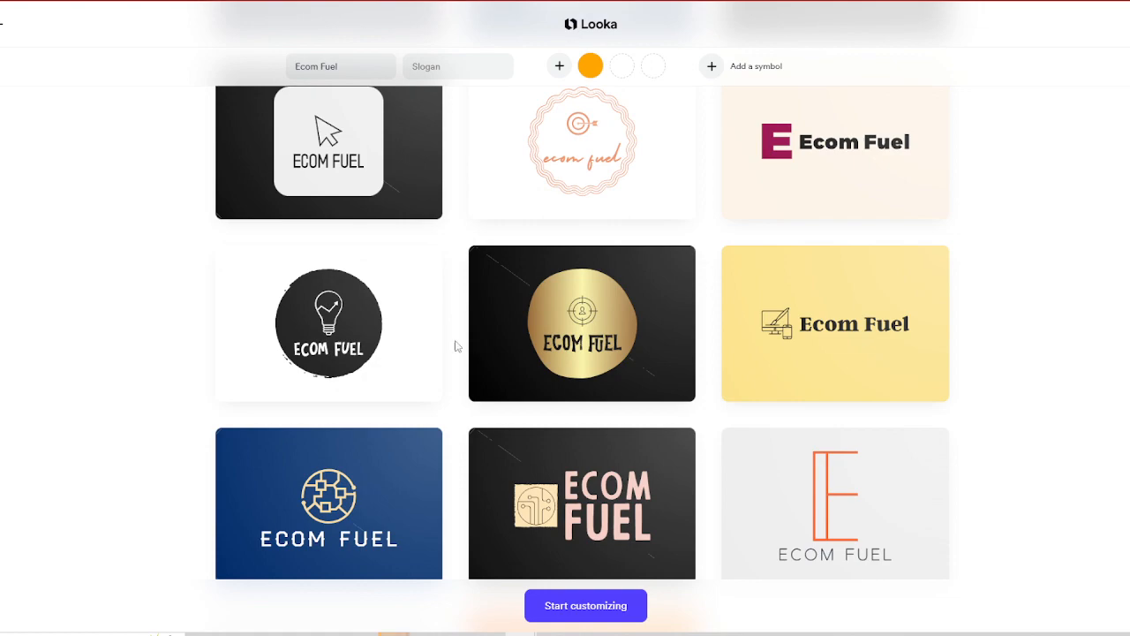
scroll(459, 347, down, 3)
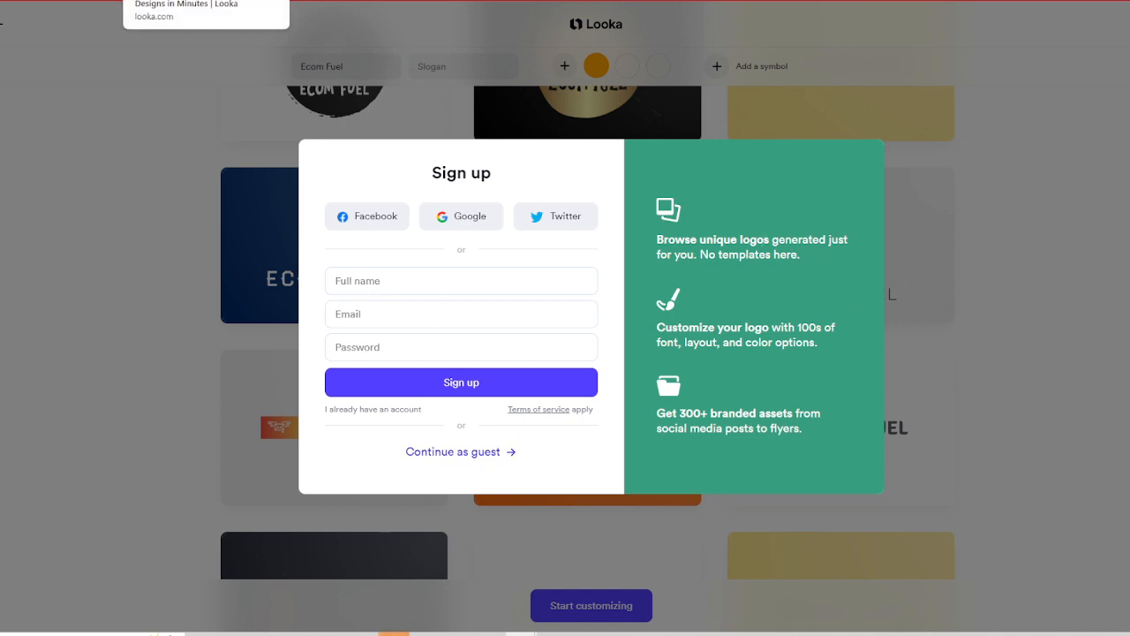
Switch back to the Shopify theme editor, highlight the header's logo hint, and open the logo image picker in the theme settings
click(80, 1)
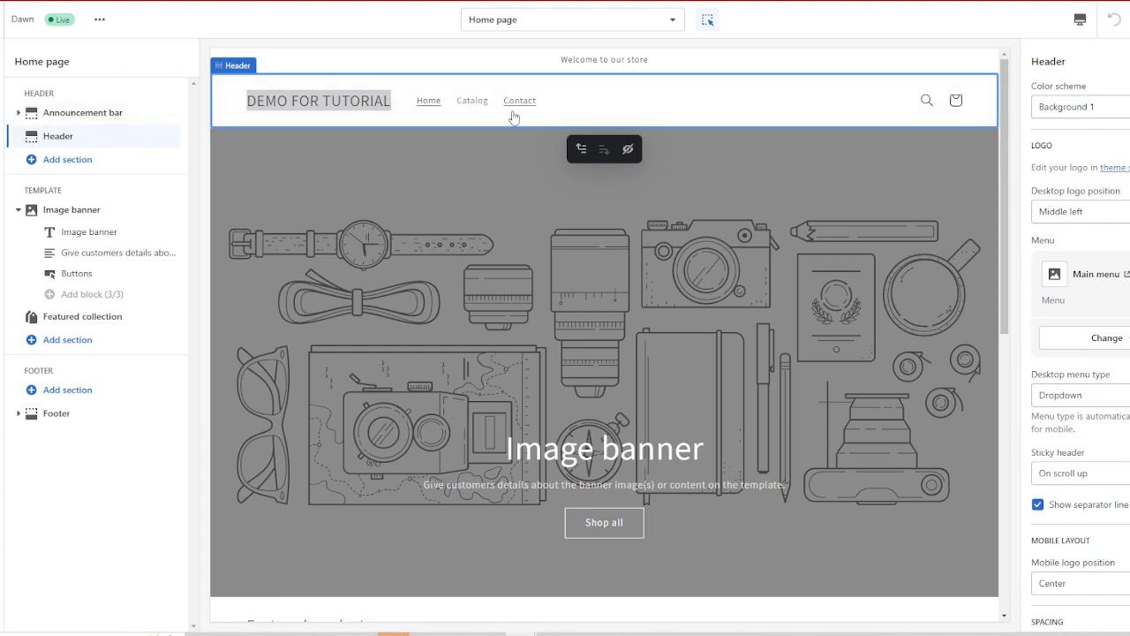
drag(1126, 168, 427, 126)
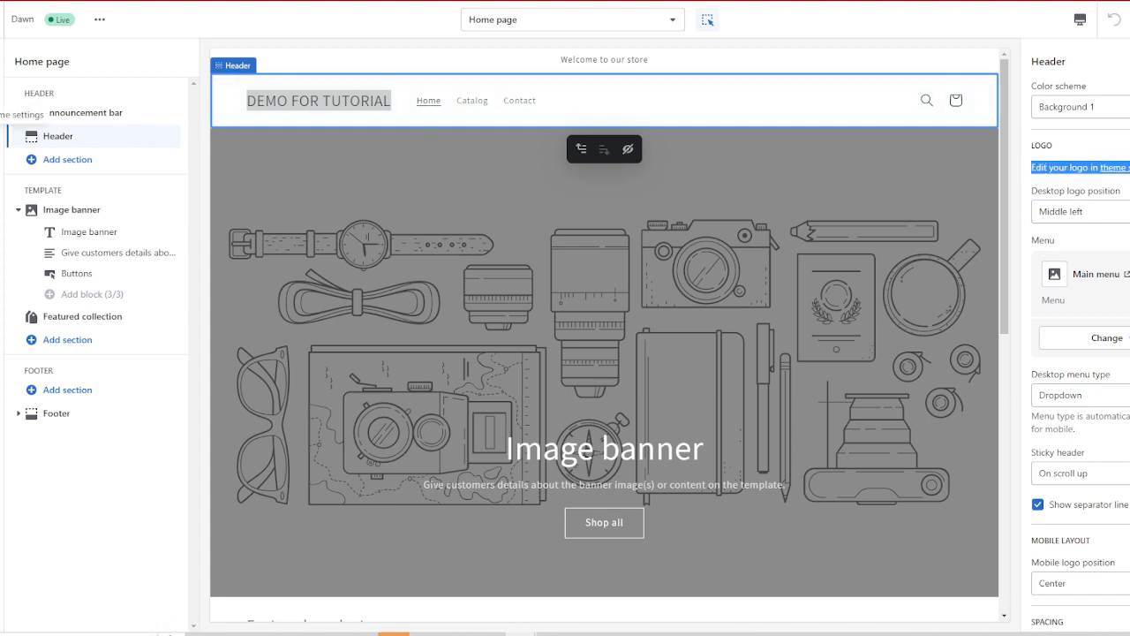
click(10, 114)
click(62, 93)
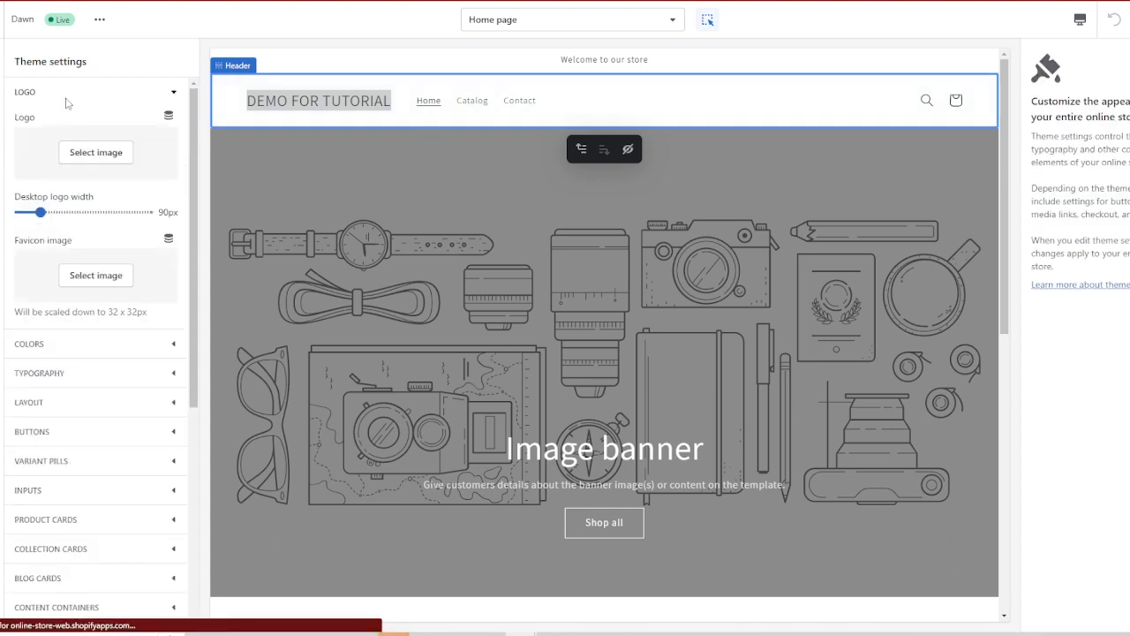
click(84, 153)
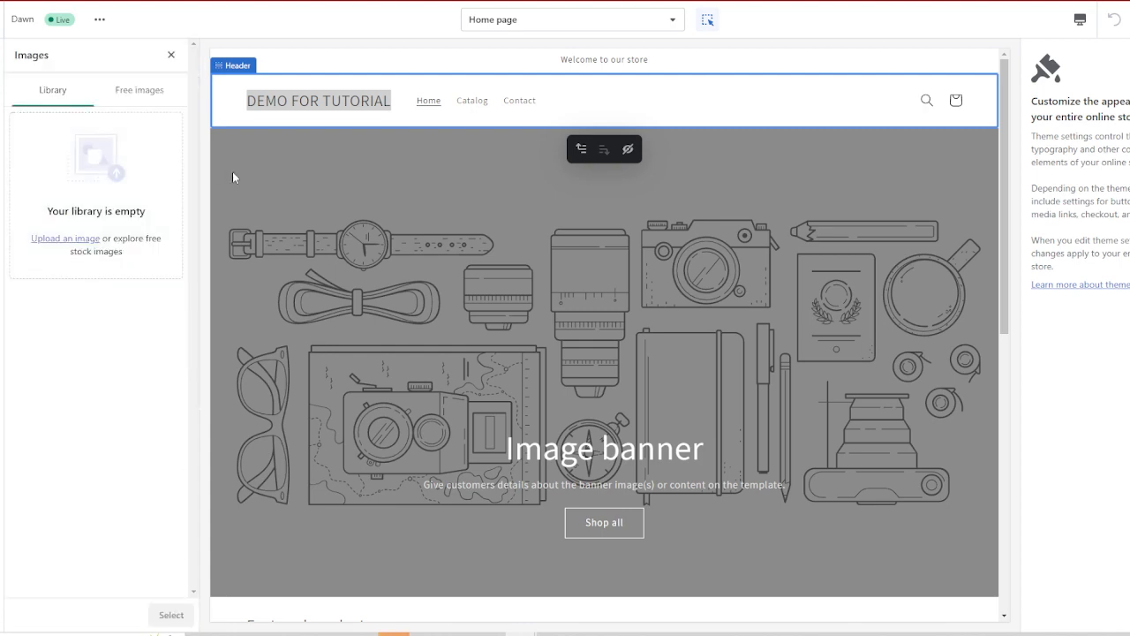
Return to the header section's settings and look over the home page preview
click(606, 108)
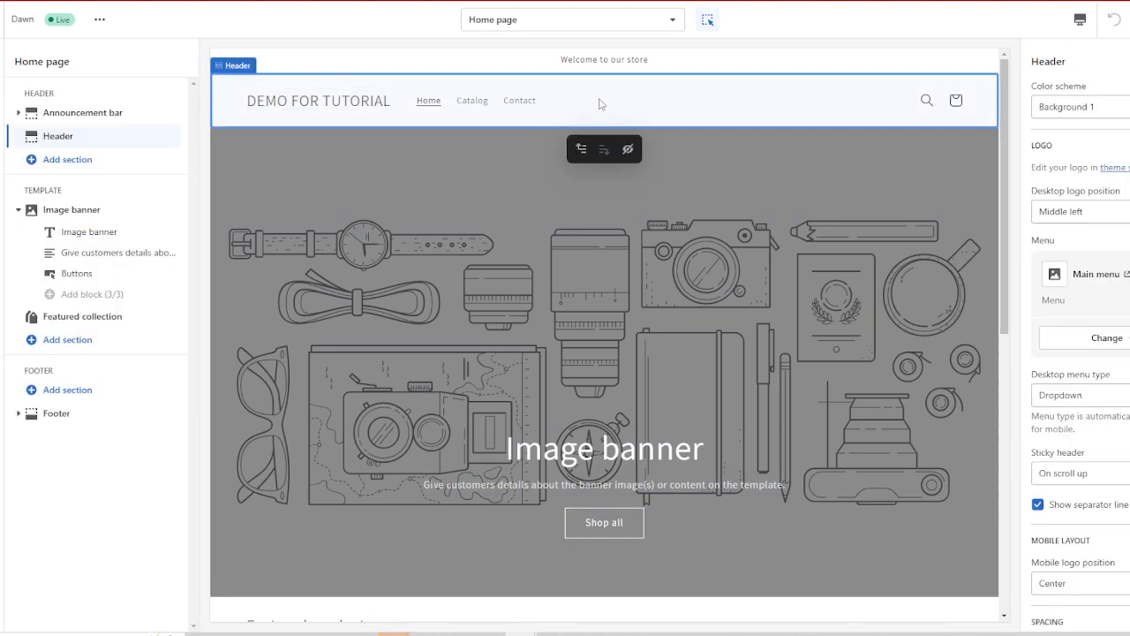
scroll(459, 268, down, 1)
scroll(459, 265, down, 5)
scroll(451, 252, up, 6)
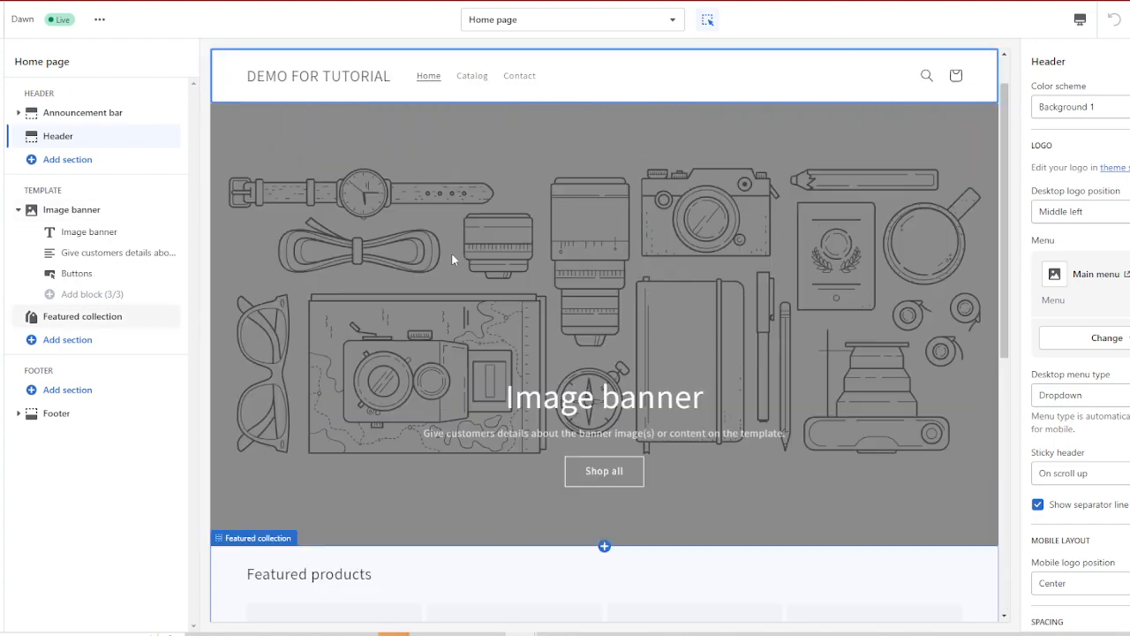
Exit the theme editor and open the footer menu in the online store's navigation
click(7, 20)
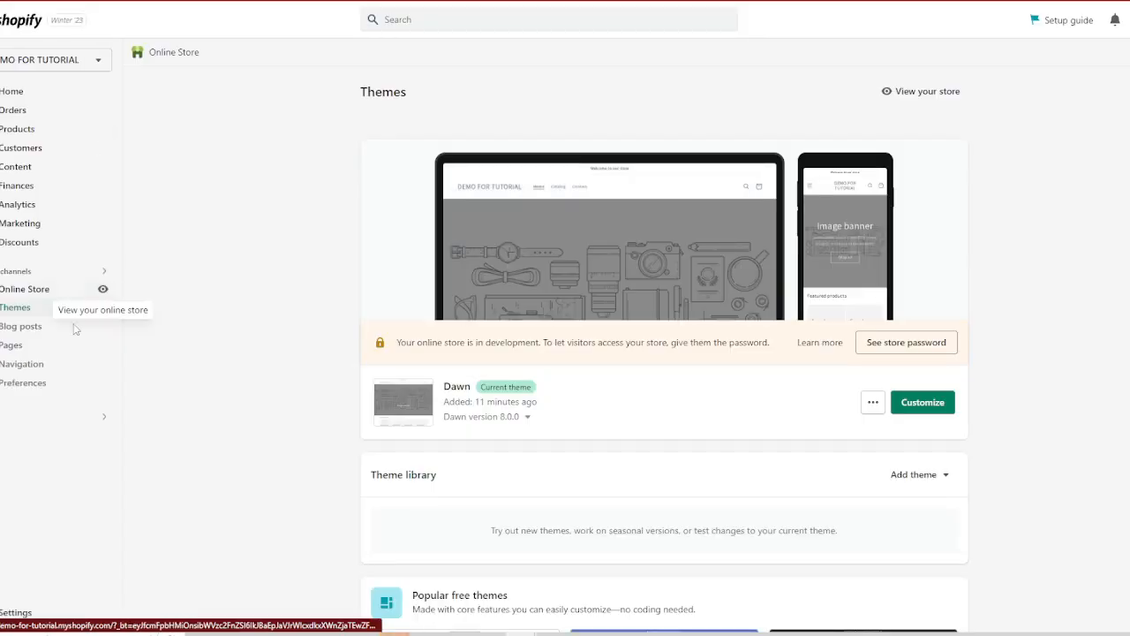
click(55, 369)
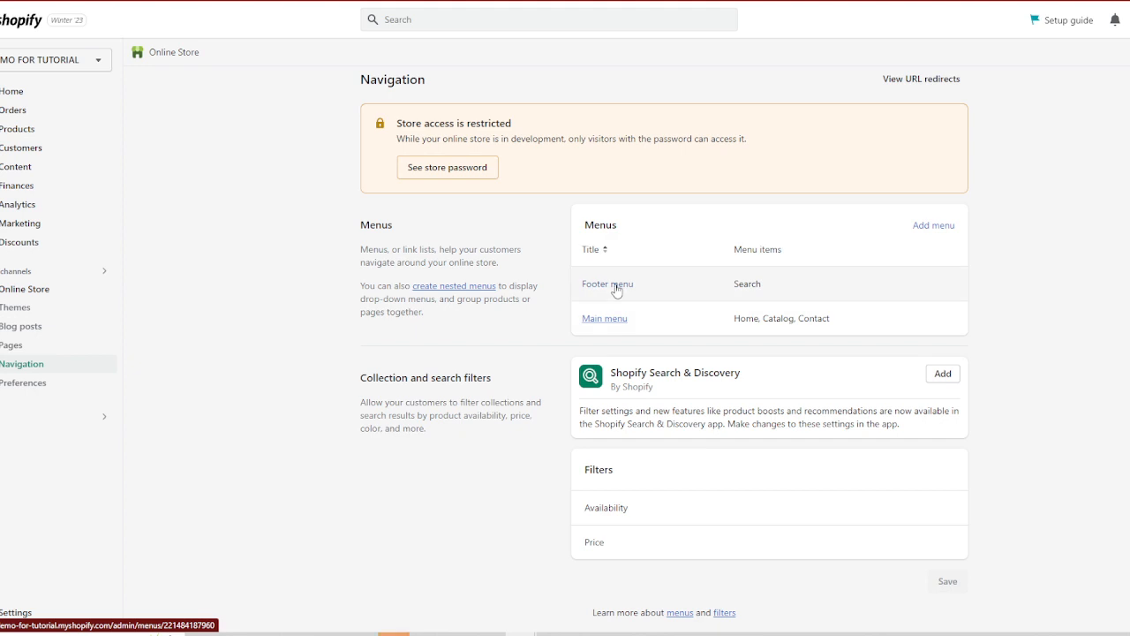
click(617, 292)
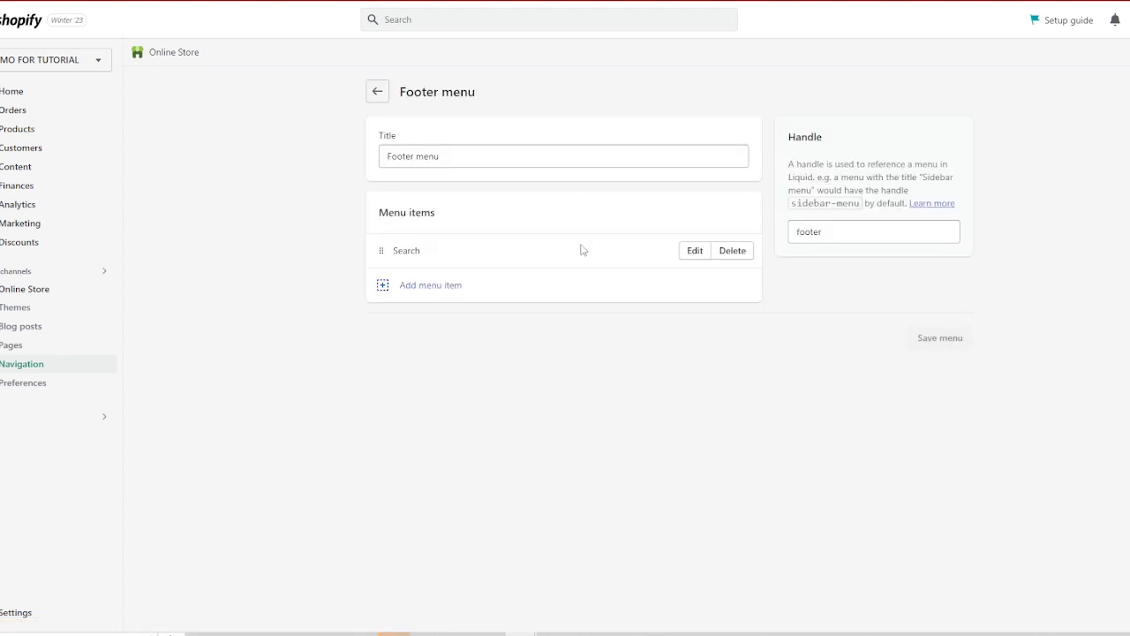
Try to add a footer menu item linking to the store policies, and return to the navigation overview
click(431, 291)
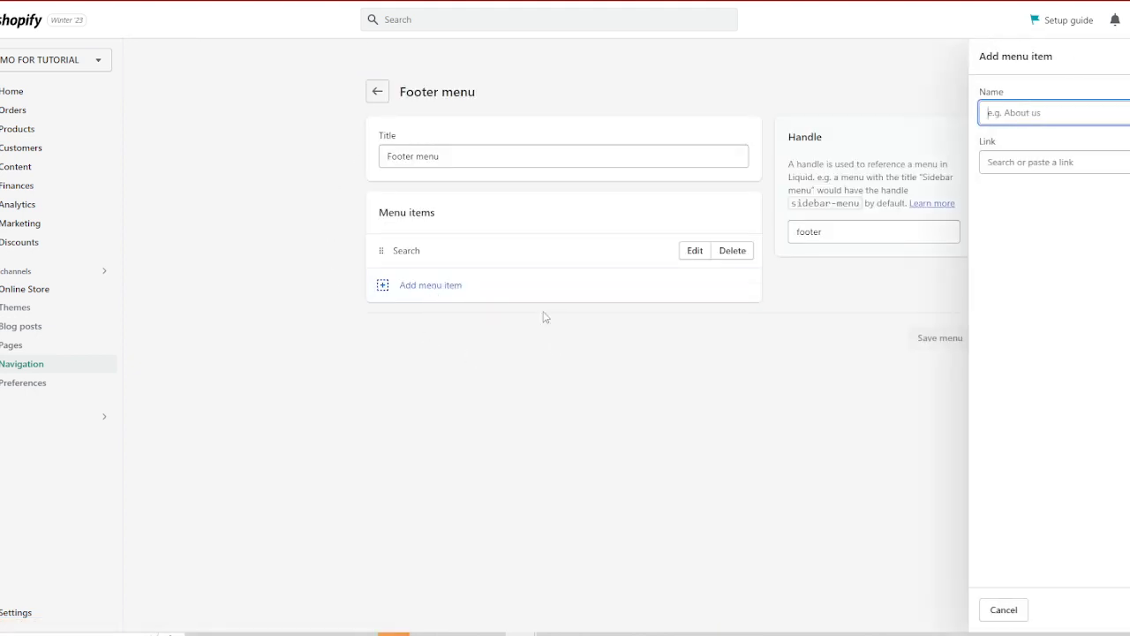
click(1038, 163)
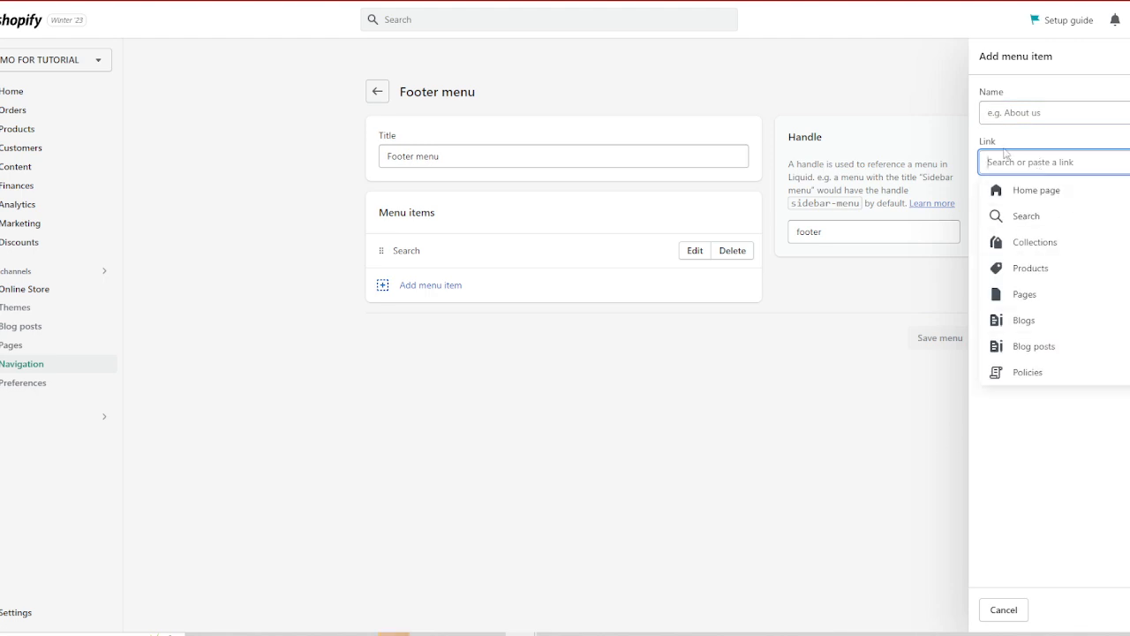
click(1026, 374)
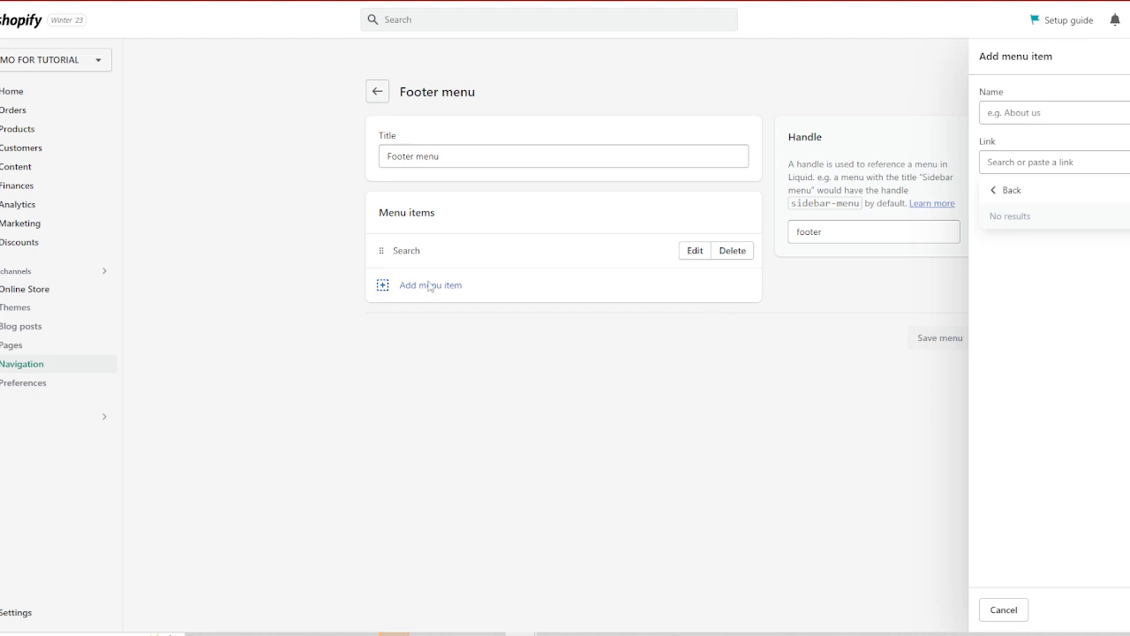
click(348, 343)
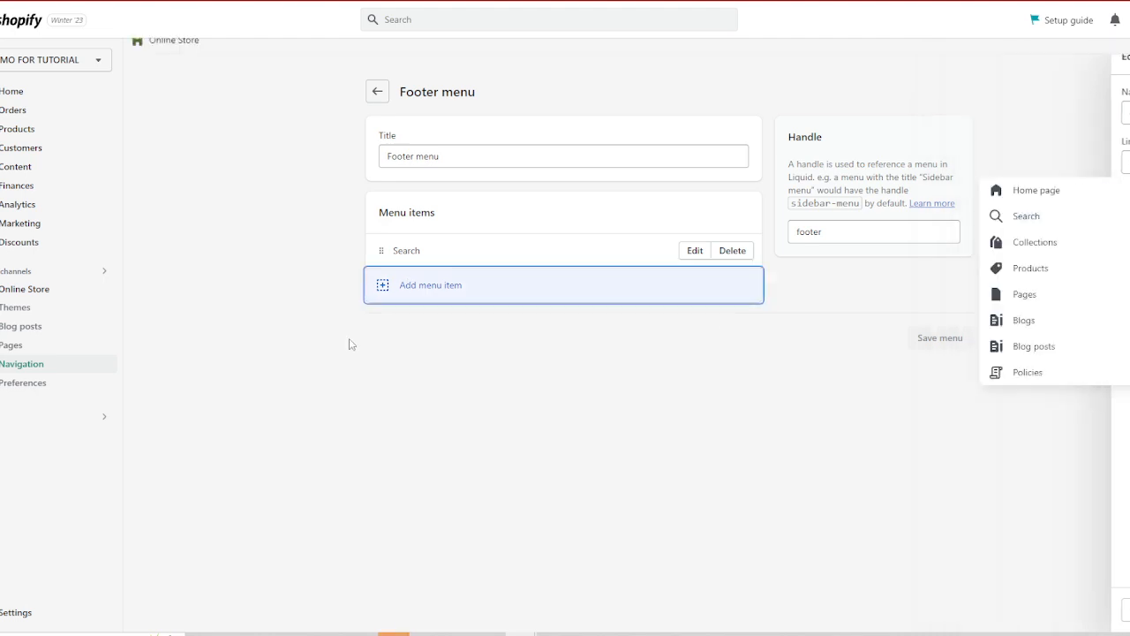
click(380, 93)
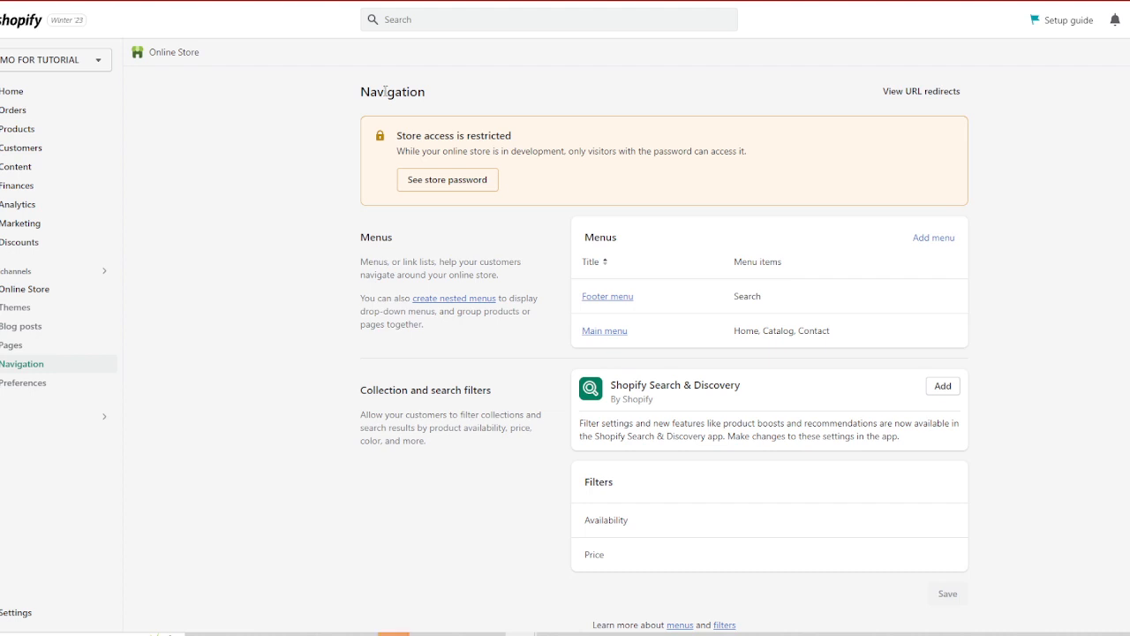
Reopen the Dawn theme for customization and expand the social media section of its theme settings
click(37, 290)
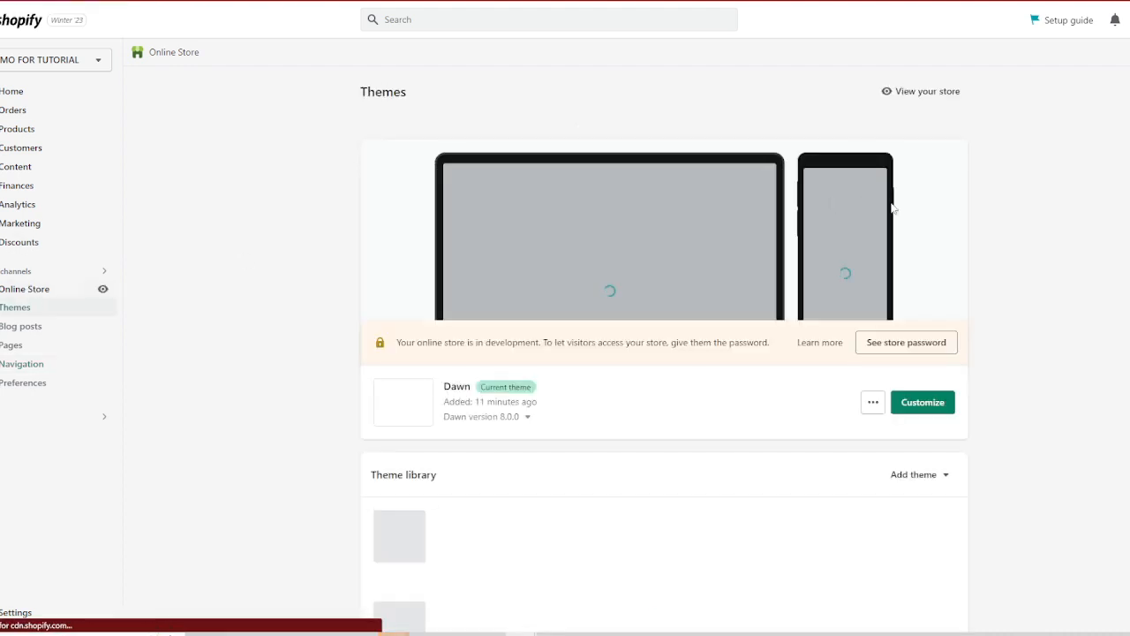
click(915, 401)
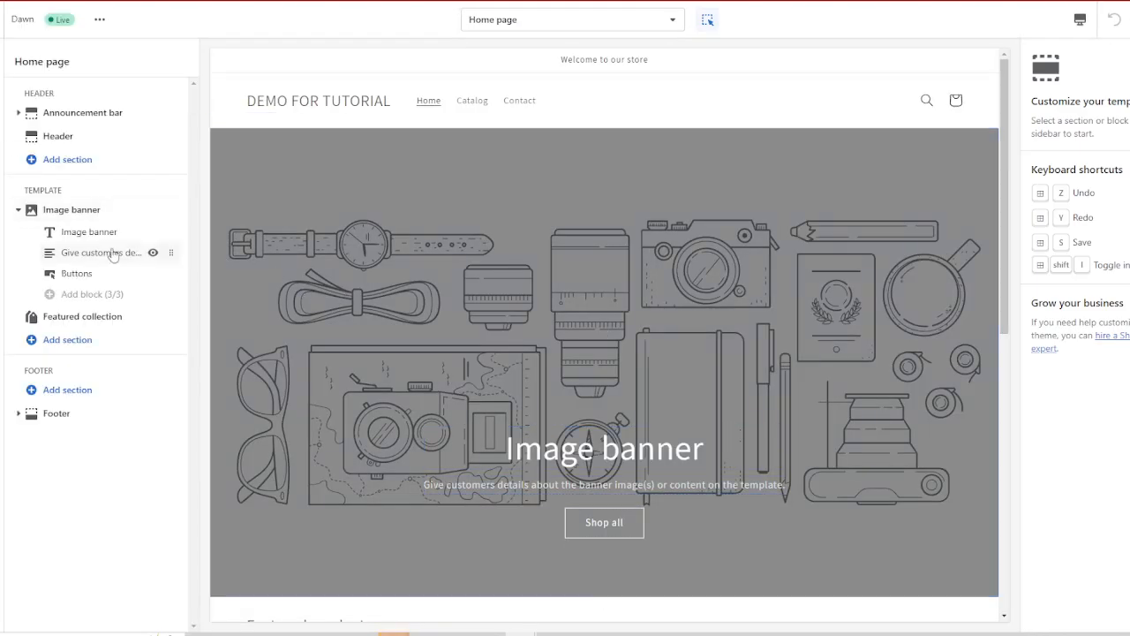
click(1, 91)
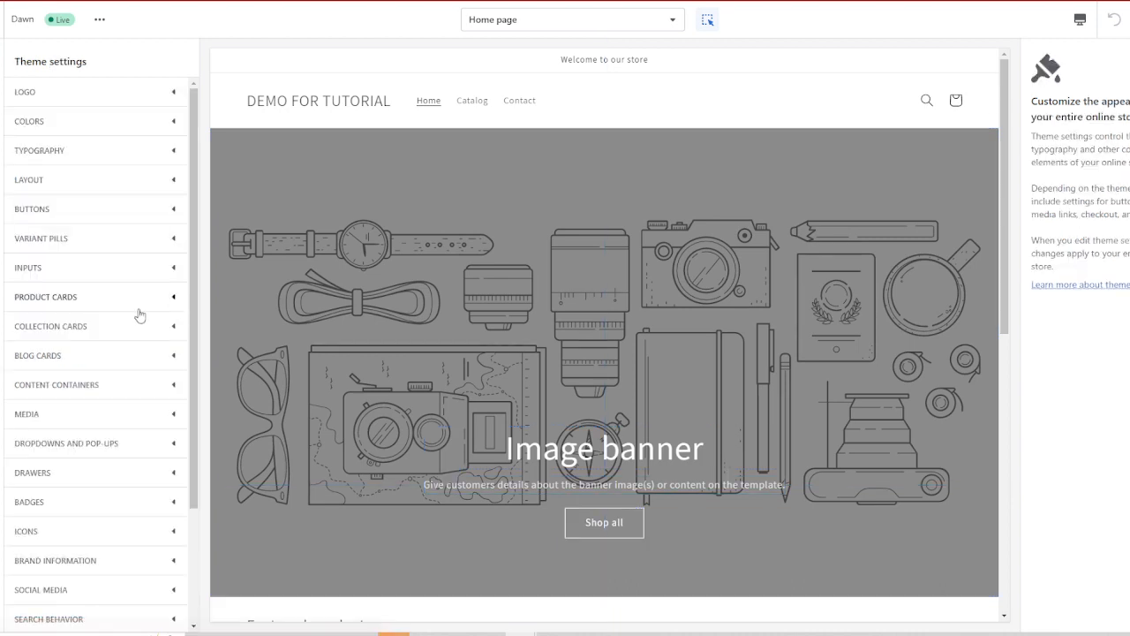
scroll(116, 340, down, 3)
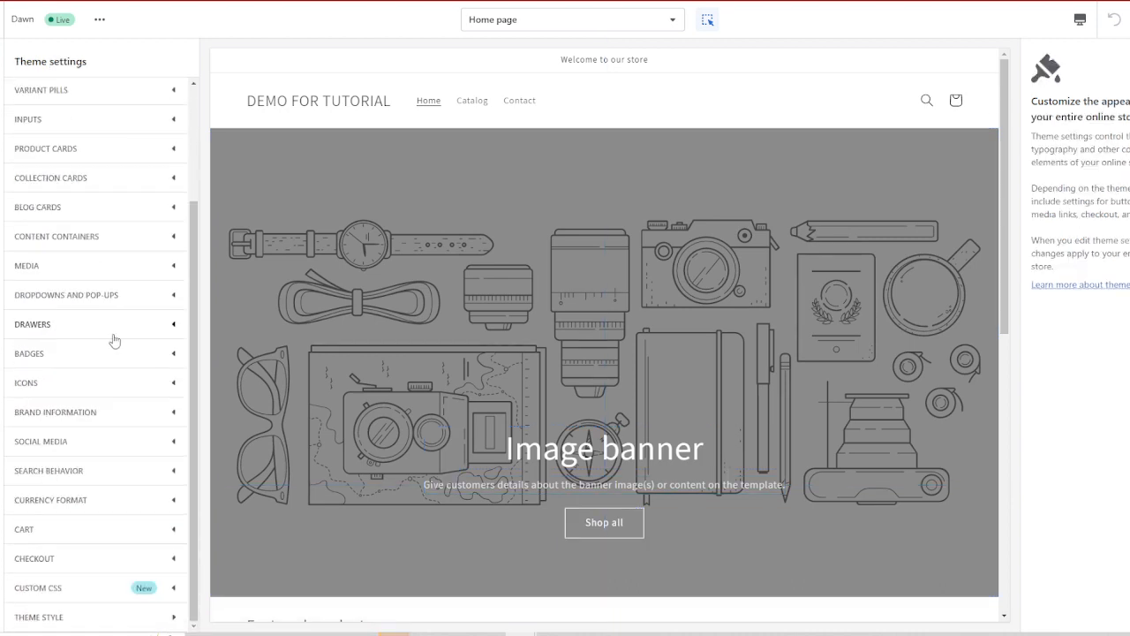
click(47, 444)
scroll(115, 415, down, 4)
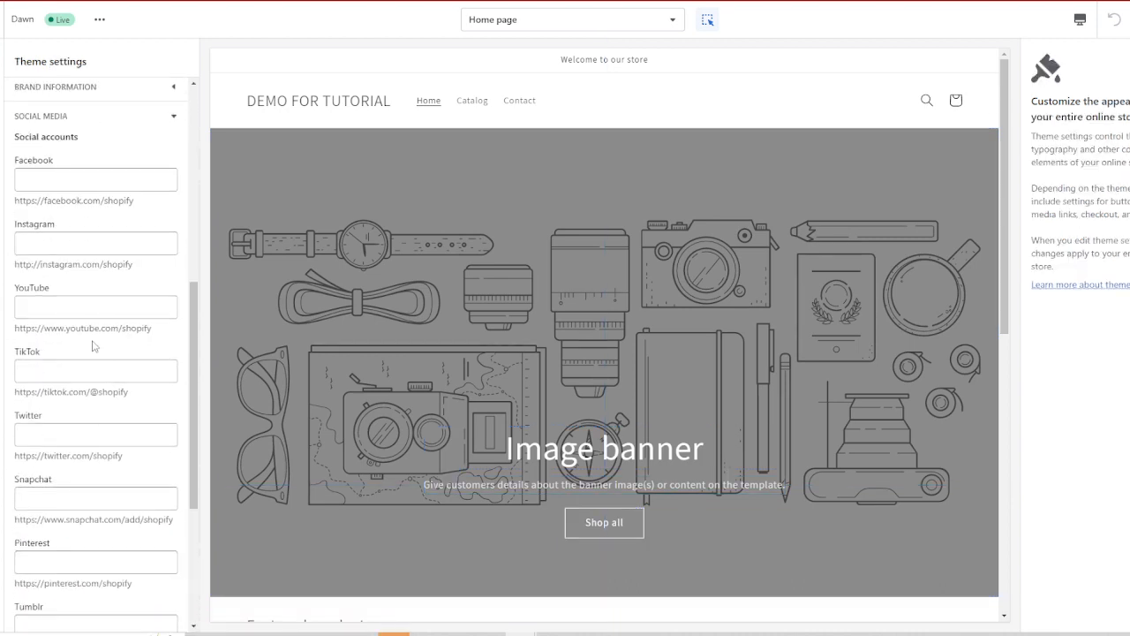
Go through the Facebook, Instagram and YouTube account fields and exit the theme editor
click(63, 181)
click(86, 245)
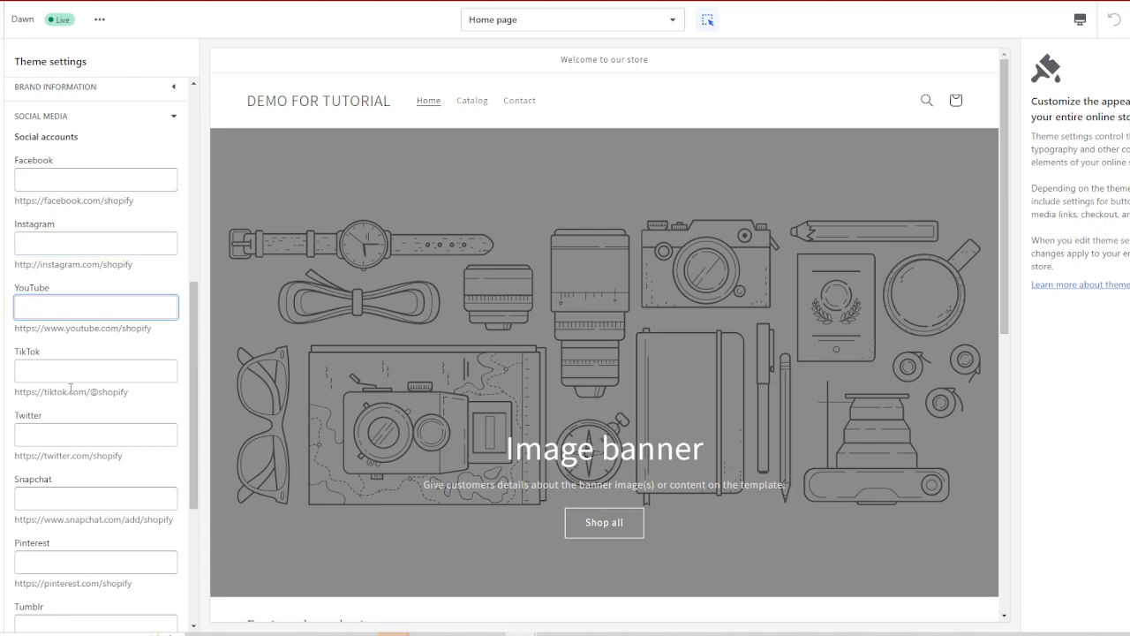
click(16, 20)
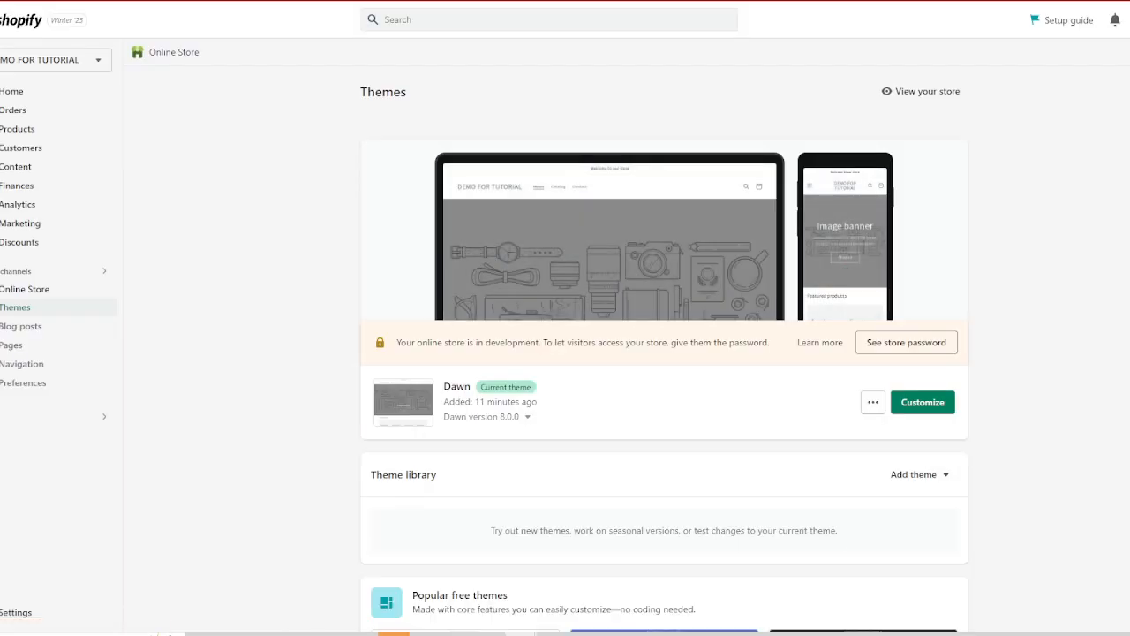